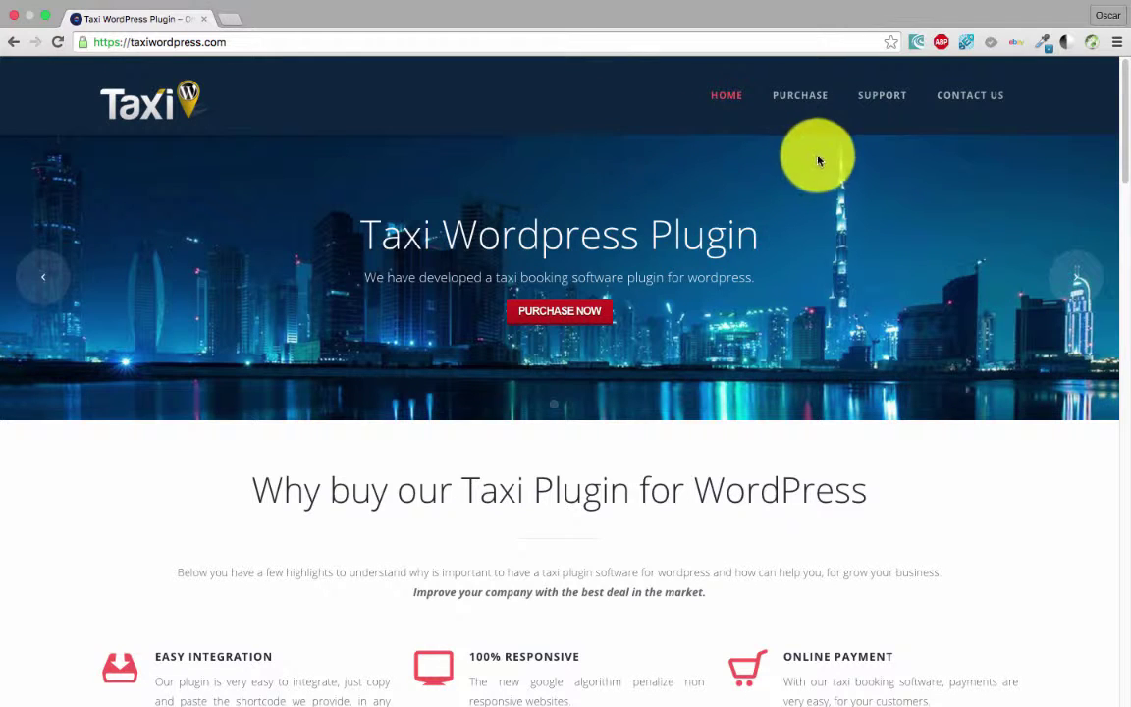
- Open the purchase page and autofill the registration form's first and last name
click(798, 105)
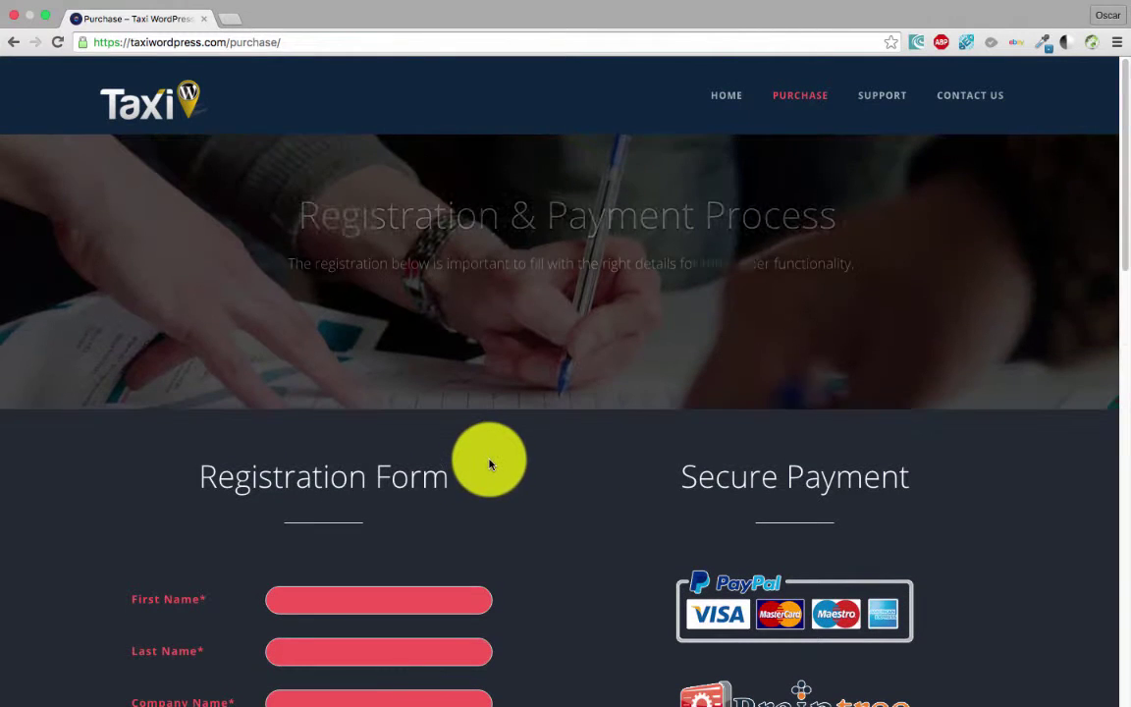
scroll(506, 476, down, 3)
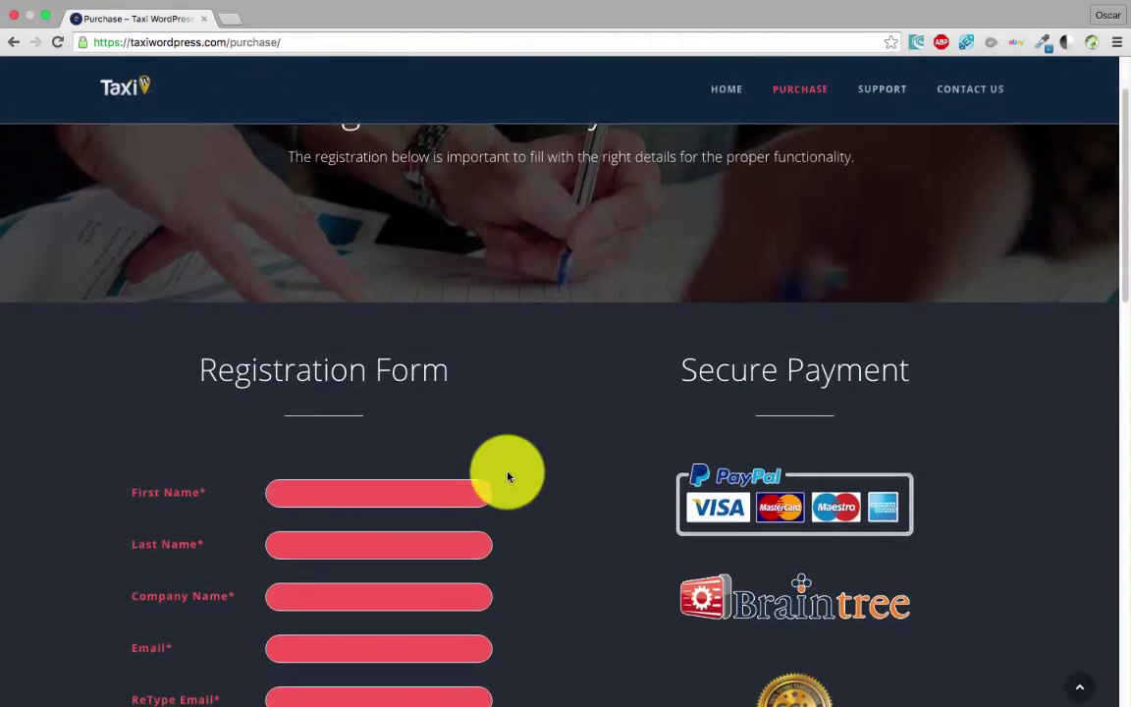
scroll(236, 501, down, 2)
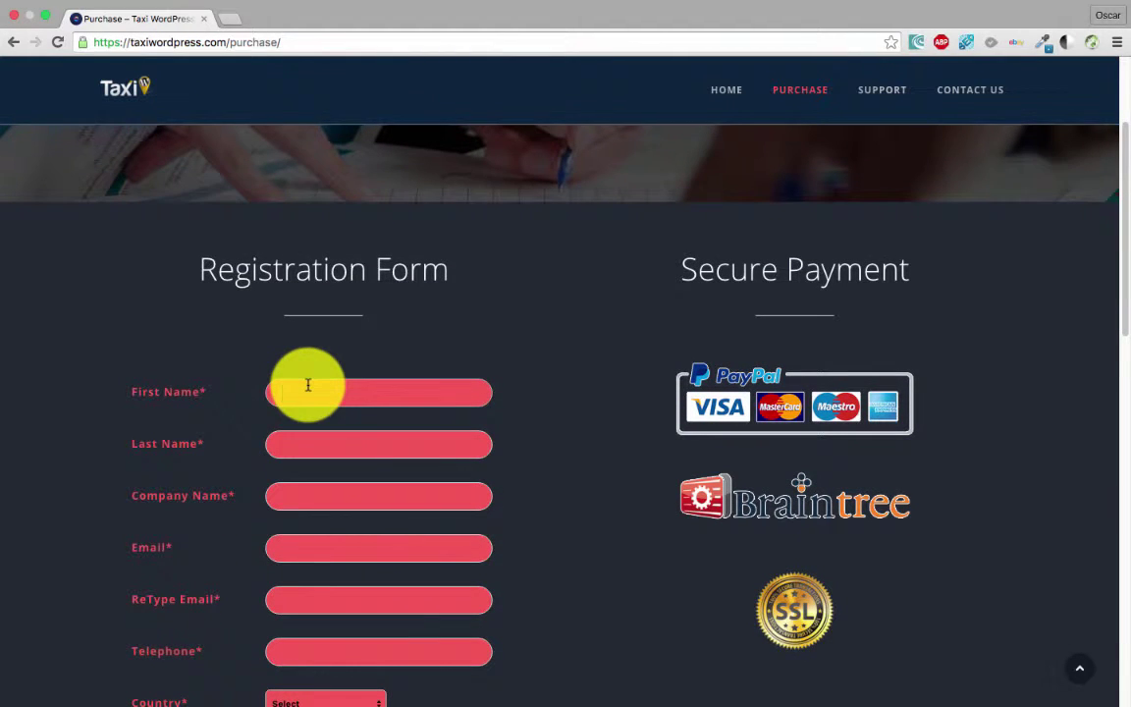
click(308, 385)
text(O)
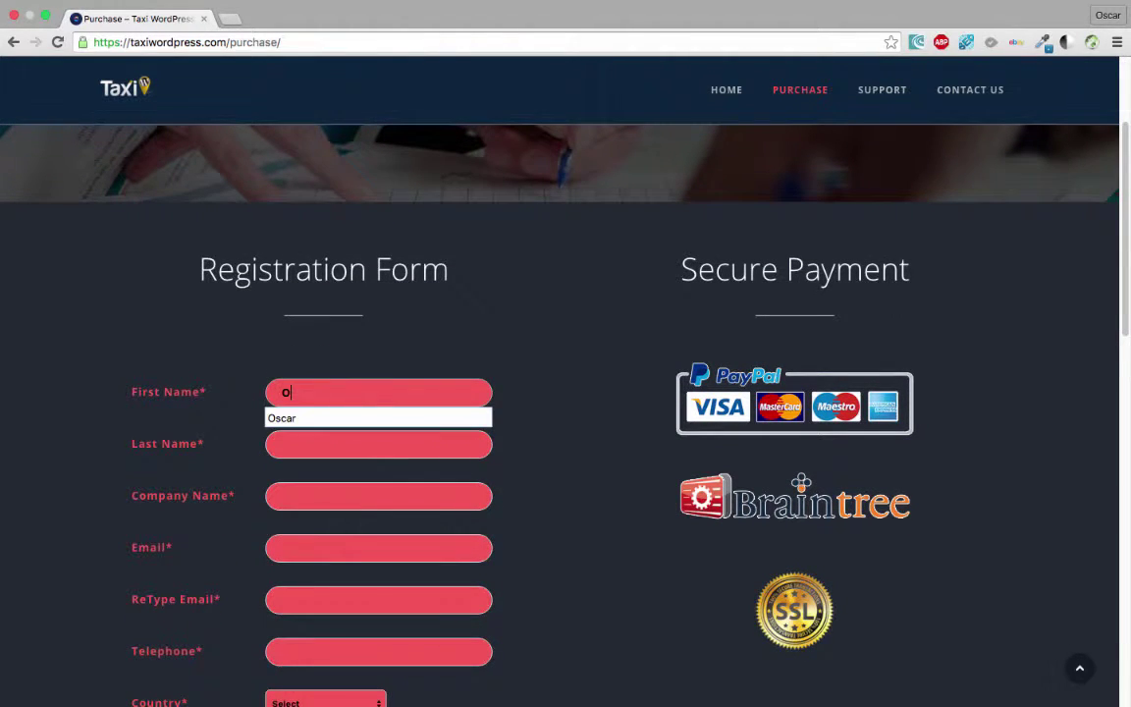
click(314, 417)
click(304, 449)
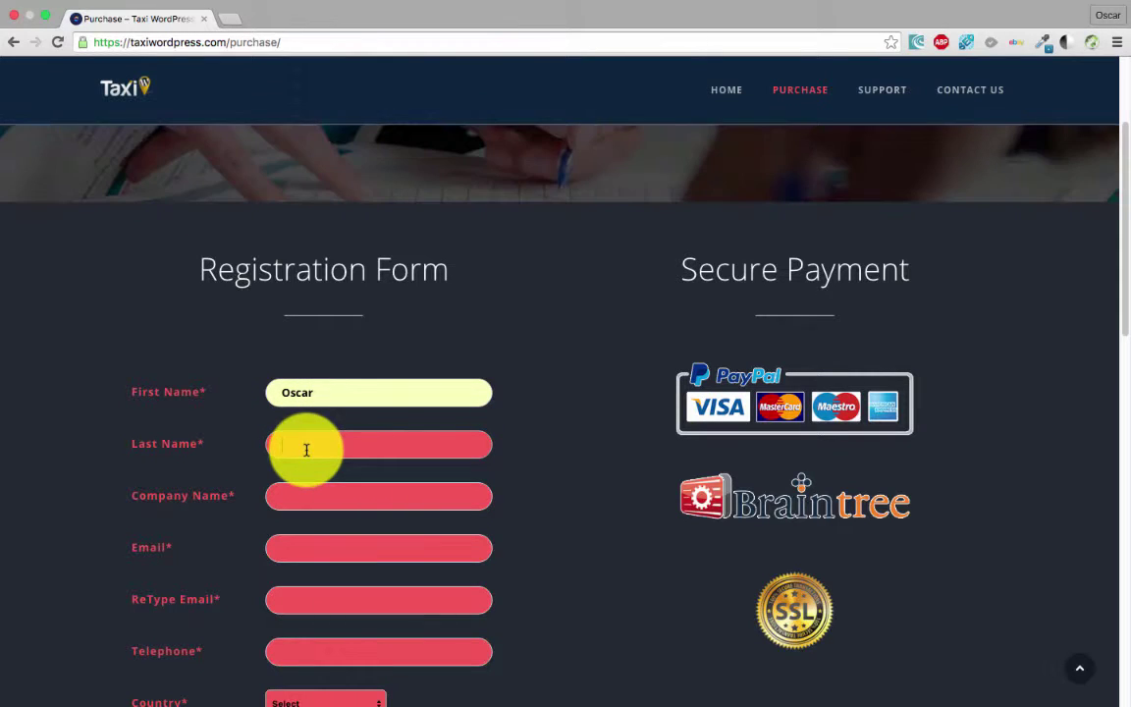
text(Tor)
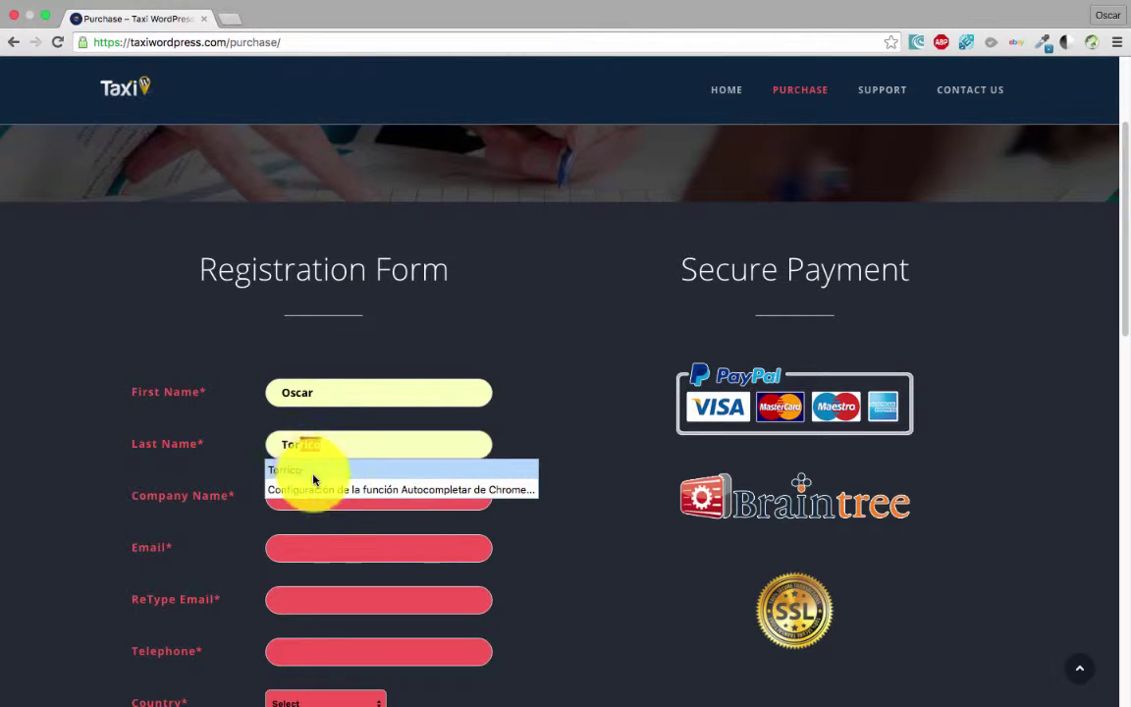
click(300, 471)
- Autofill the company name, email address and the confirmation email
click(309, 498)
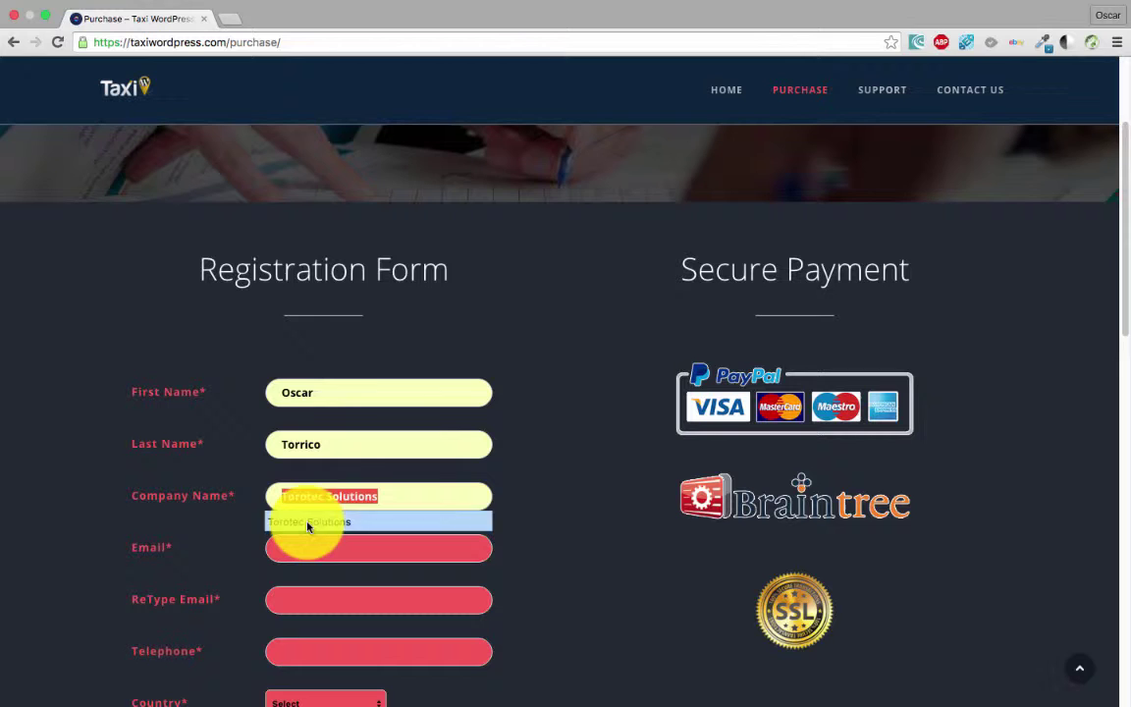
click(308, 522)
scroll(307, 515, down, 2)
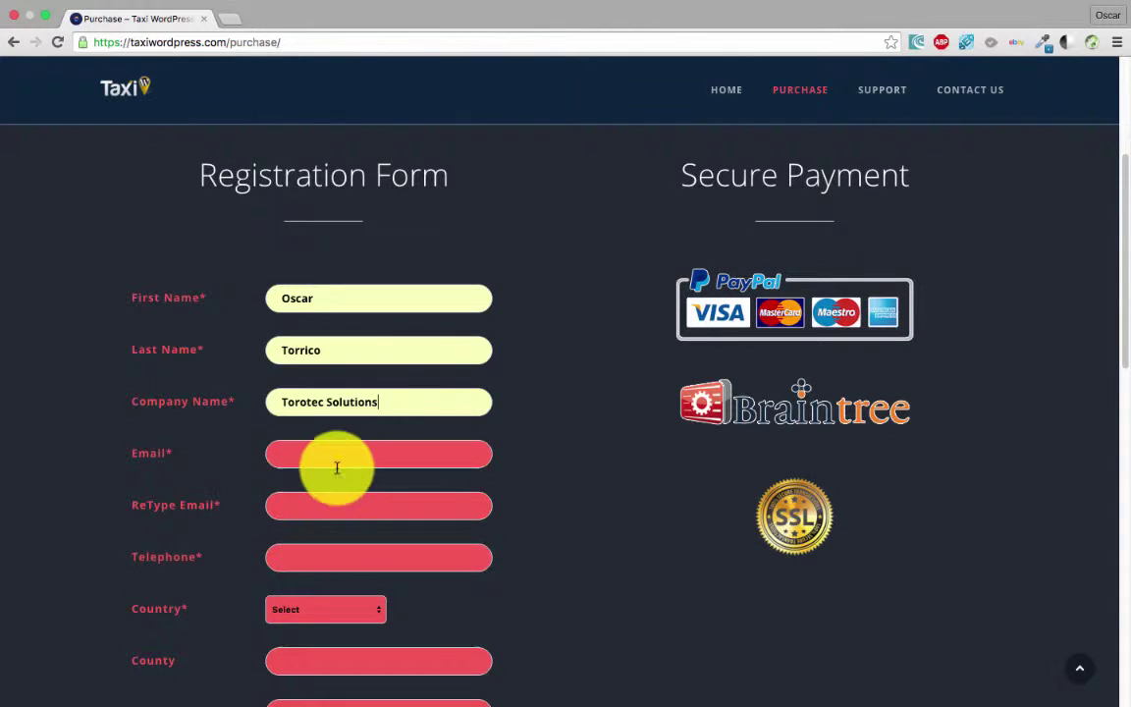
click(316, 452)
click(307, 499)
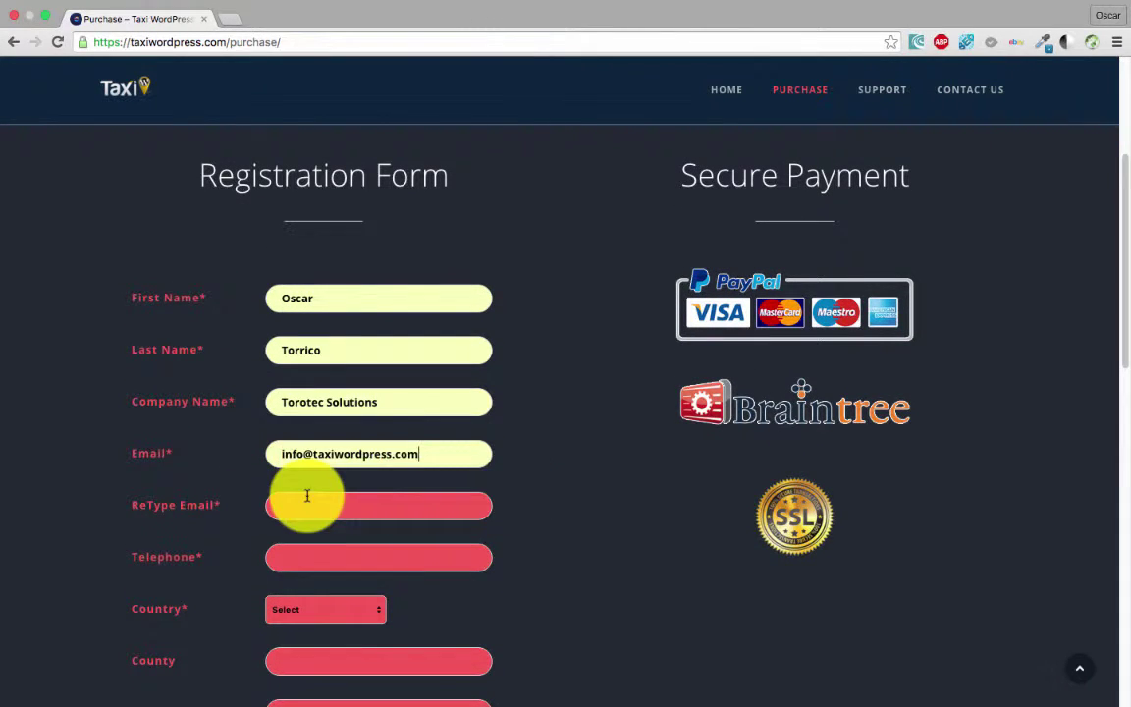
scroll(308, 505, down, 2)
click(308, 416)
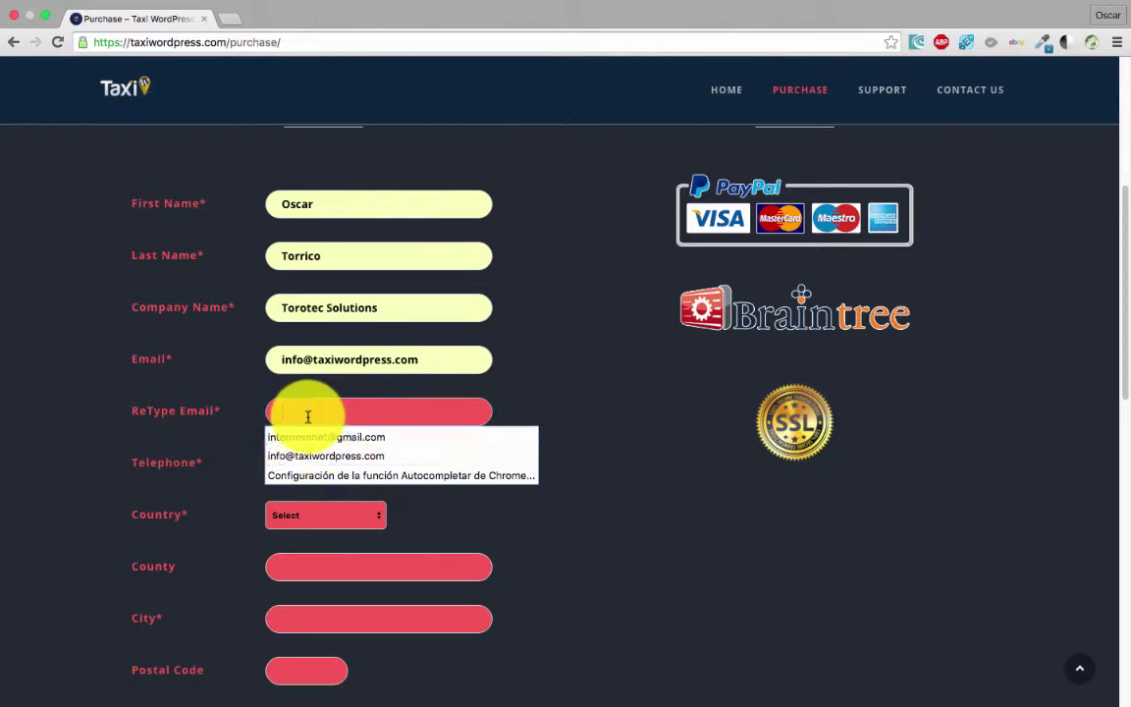
click(306, 455)
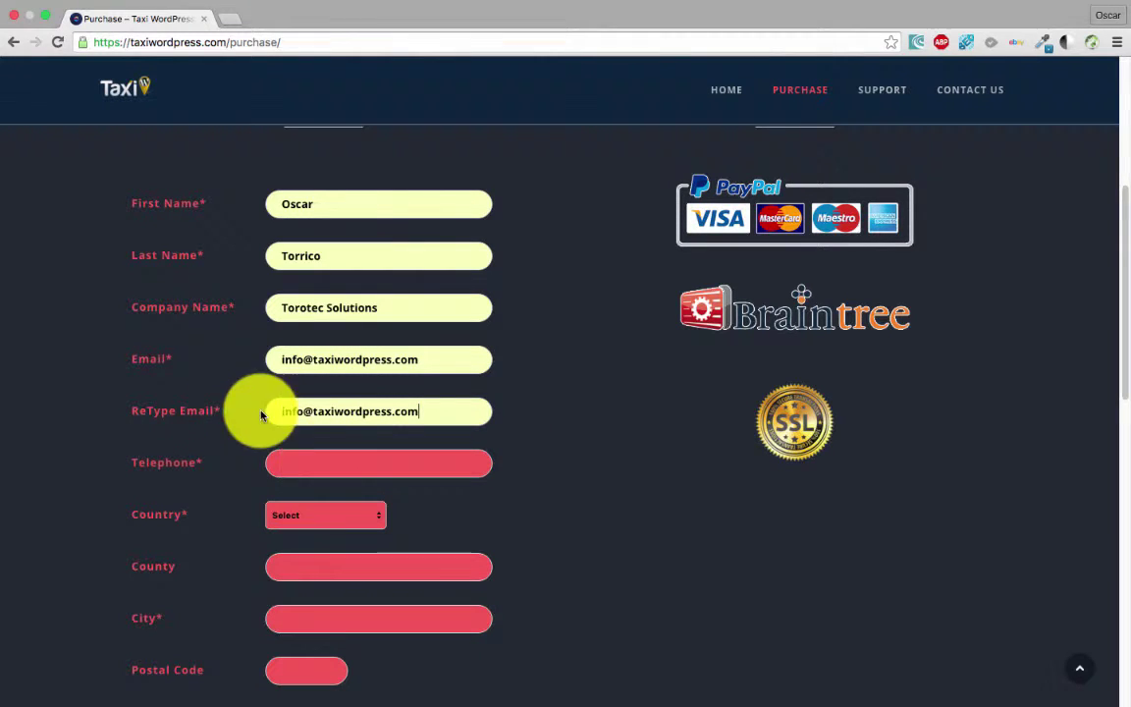
- Autofill the telephone number and bring up the Country list
scroll(369, 417, down, 2)
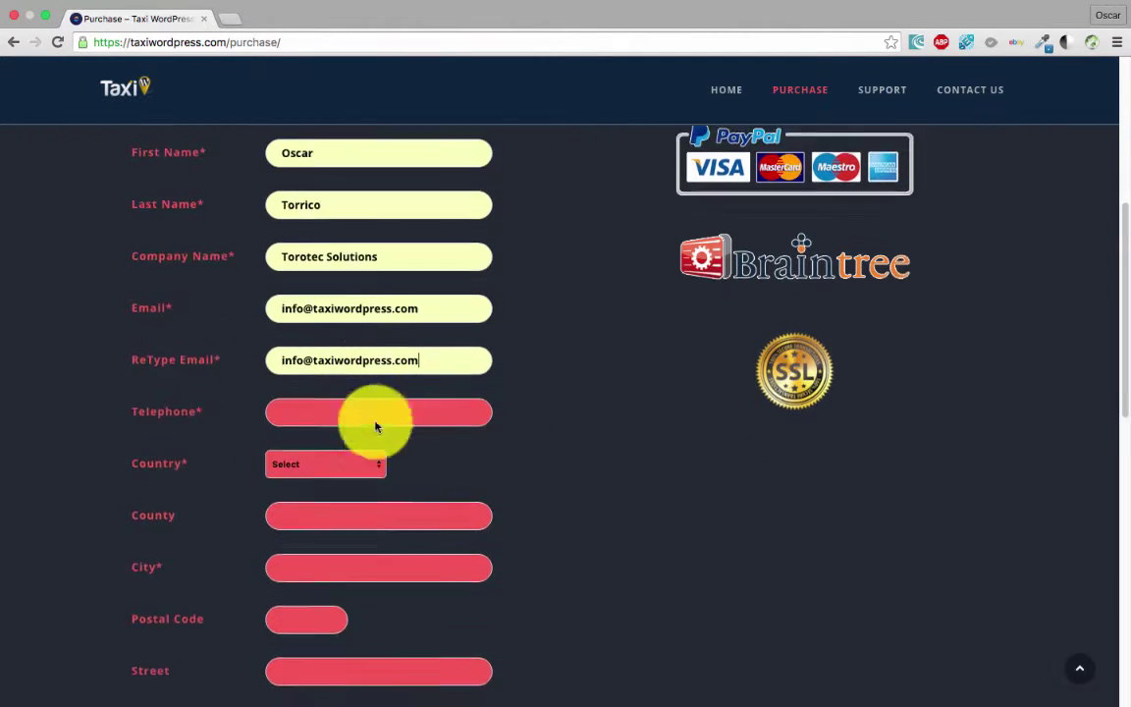
click(336, 371)
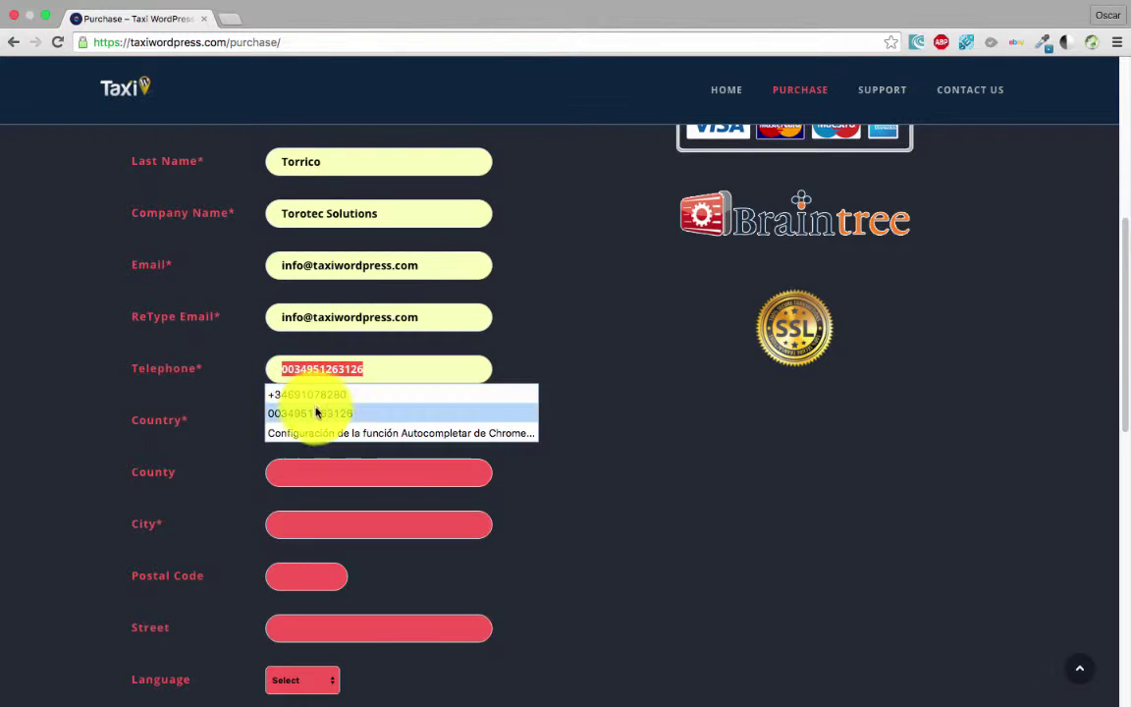
click(308, 412)
click(296, 426)
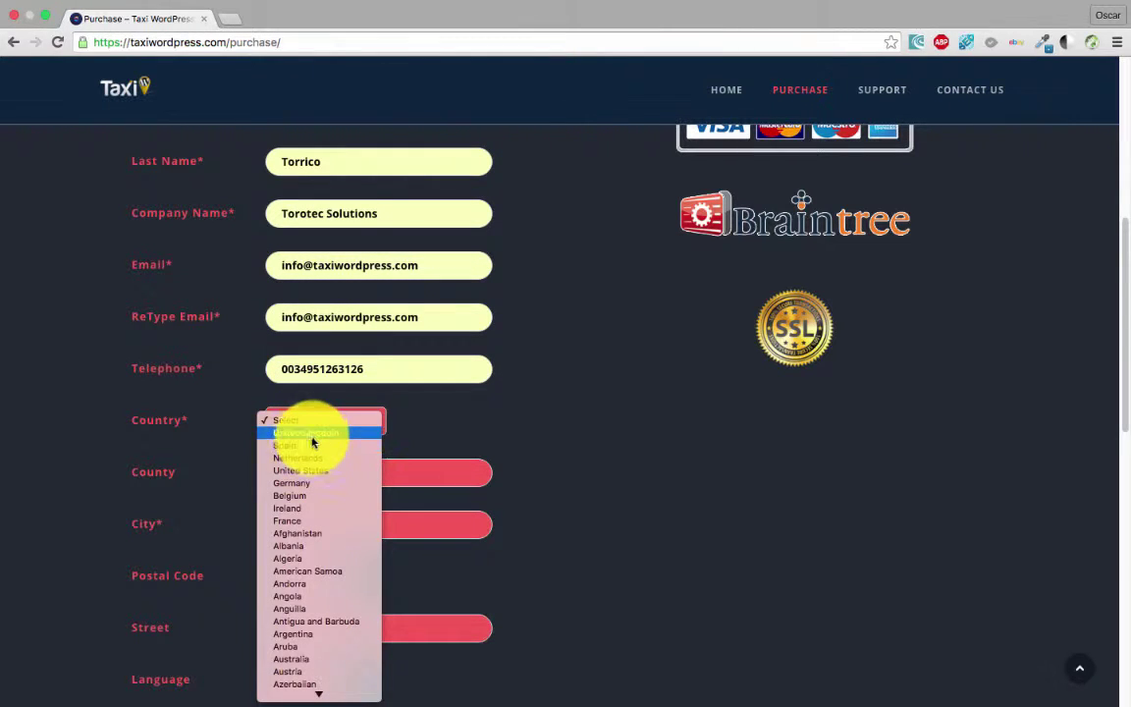
- Set the country to United Kingdom and the city to London
click(311, 432)
scroll(305, 461, down, 2)
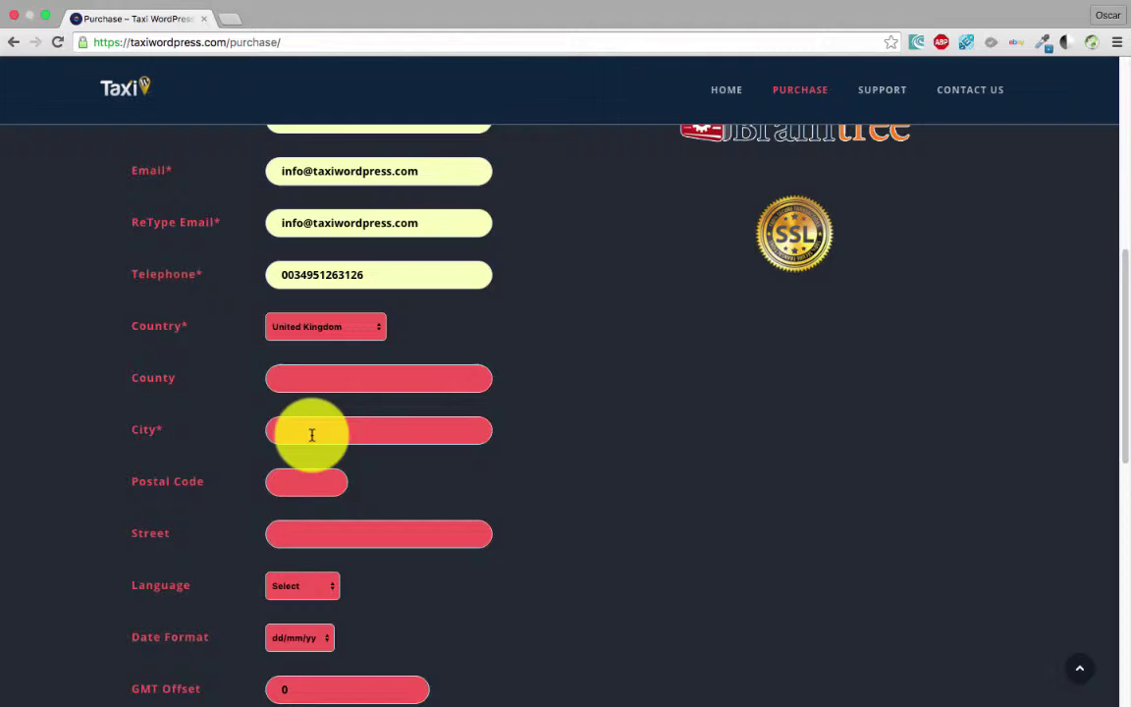
scroll(288, 422, down, 2)
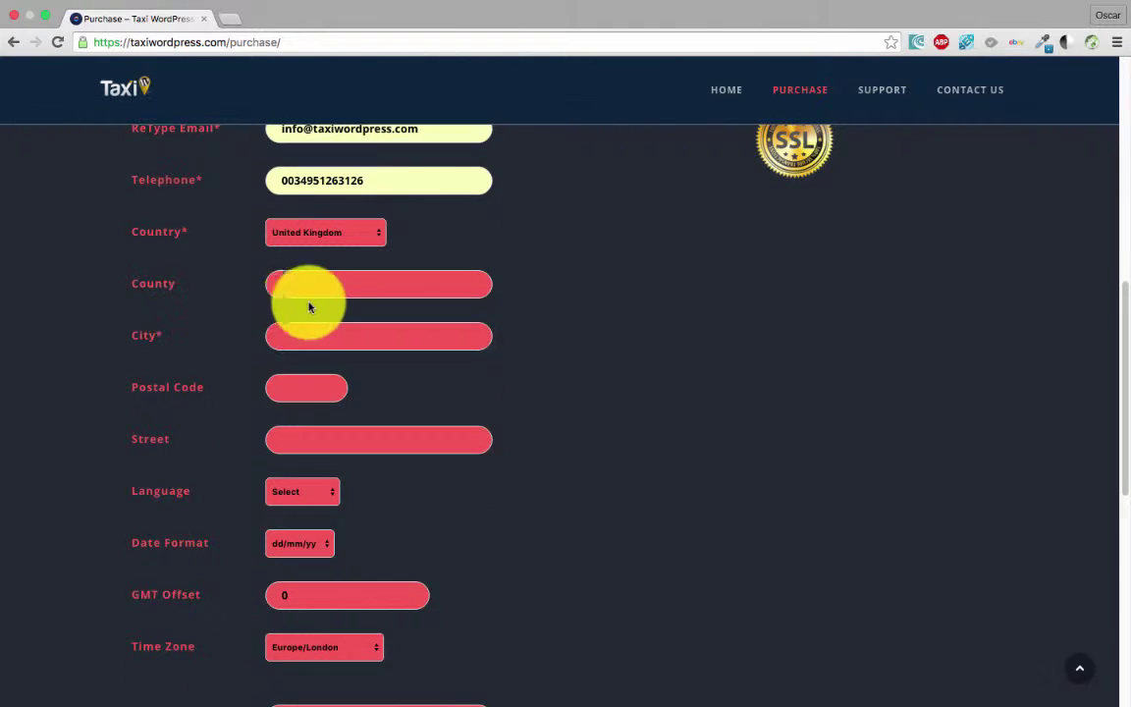
click(318, 335)
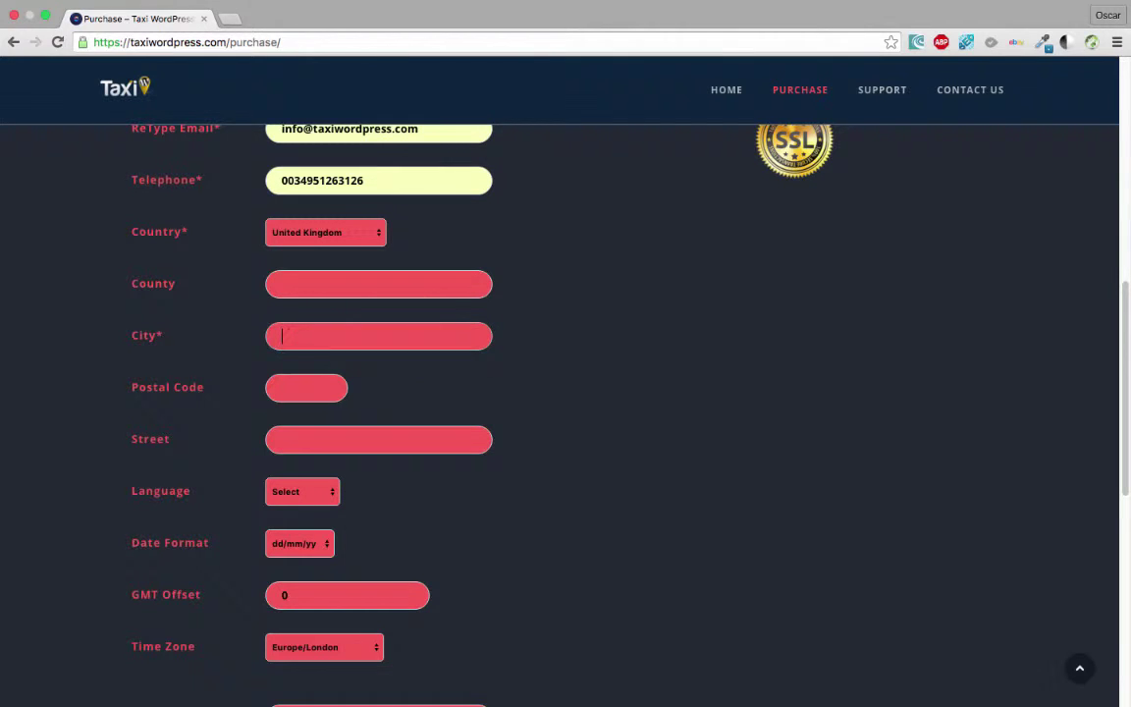
text(L)
key(Down)
key(Tab)
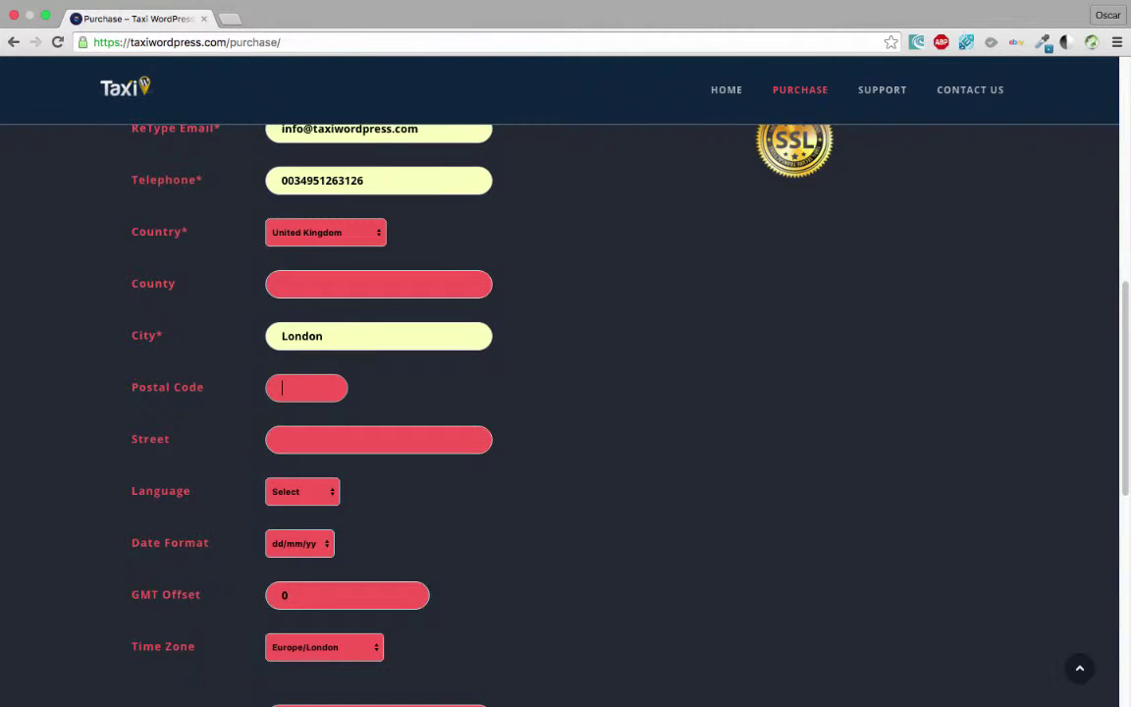
- Choose English as the language and set the GMT Offset to 0
scroll(504, 403, down, 2)
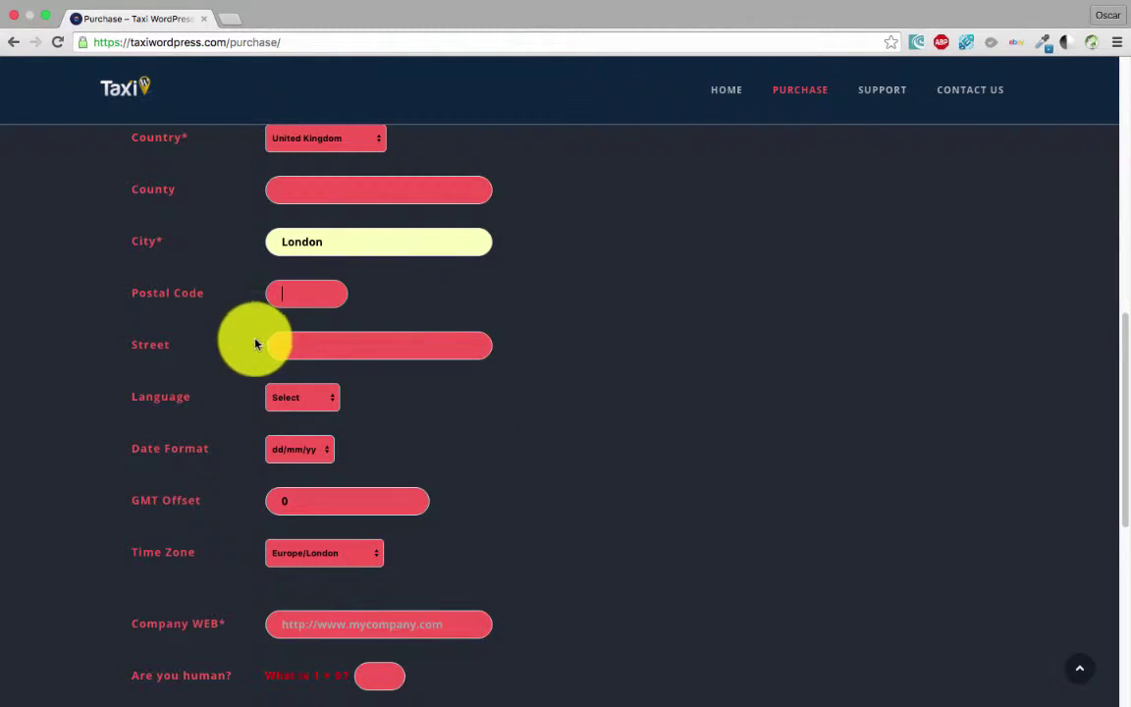
click(300, 396)
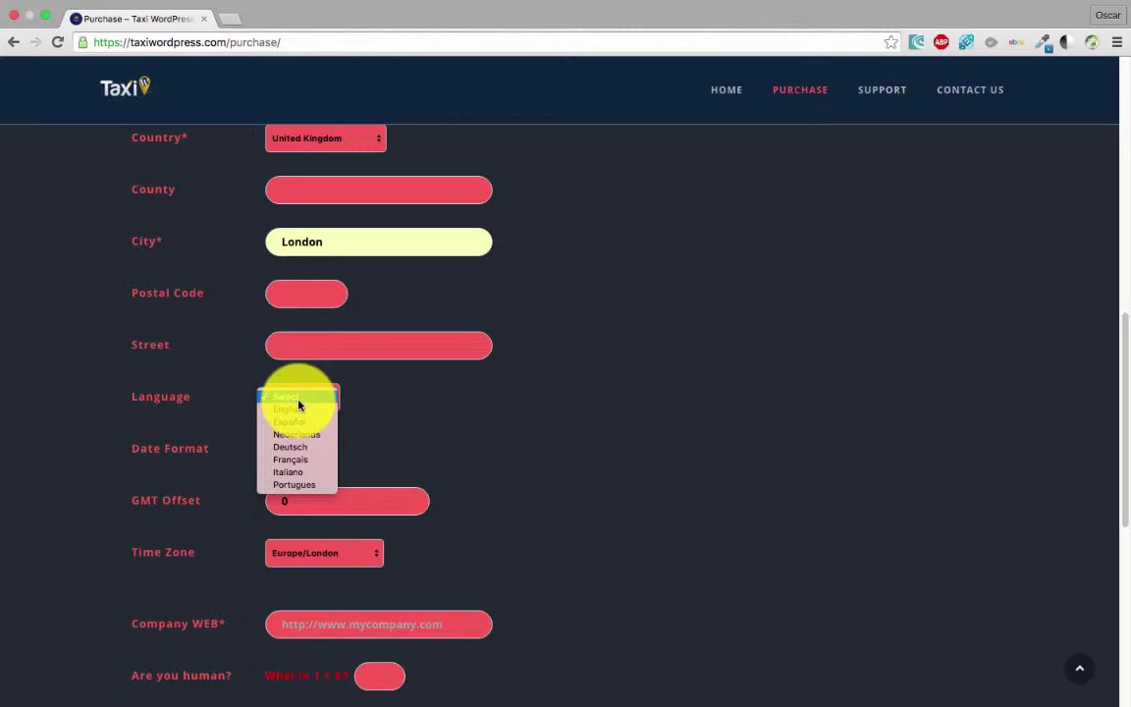
click(298, 412)
scroll(310, 434, down, 2)
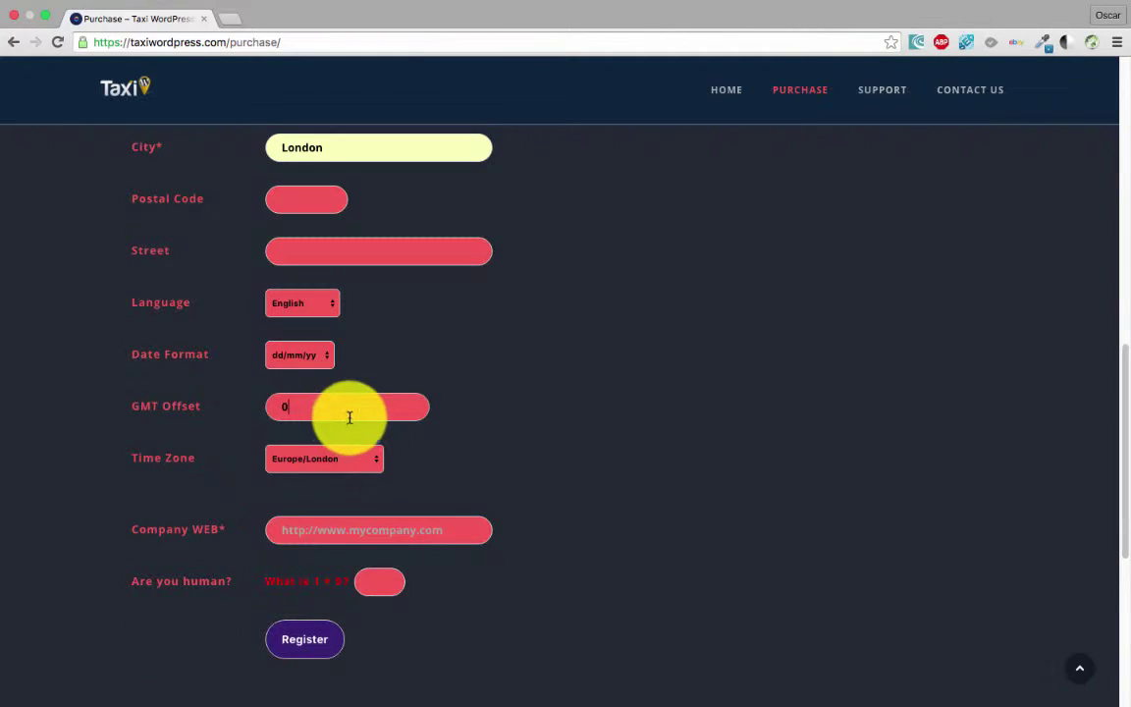
click(321, 404)
text(0)
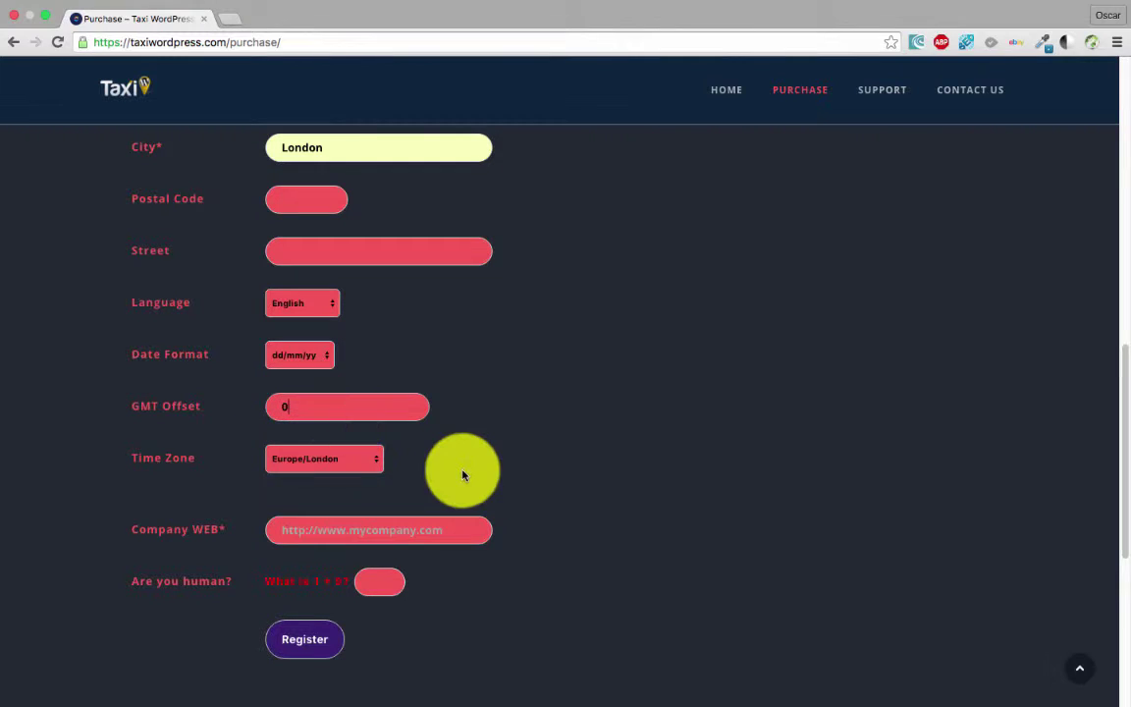
scroll(497, 487, down, 2)
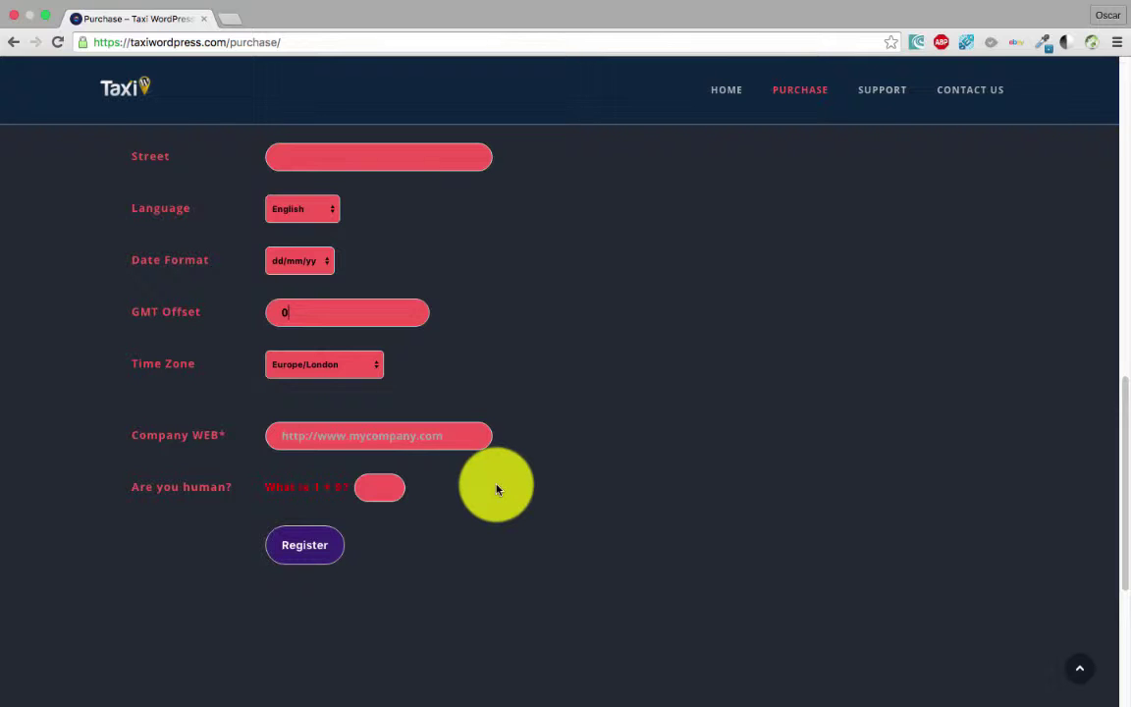
click(346, 439)
click(358, 462)
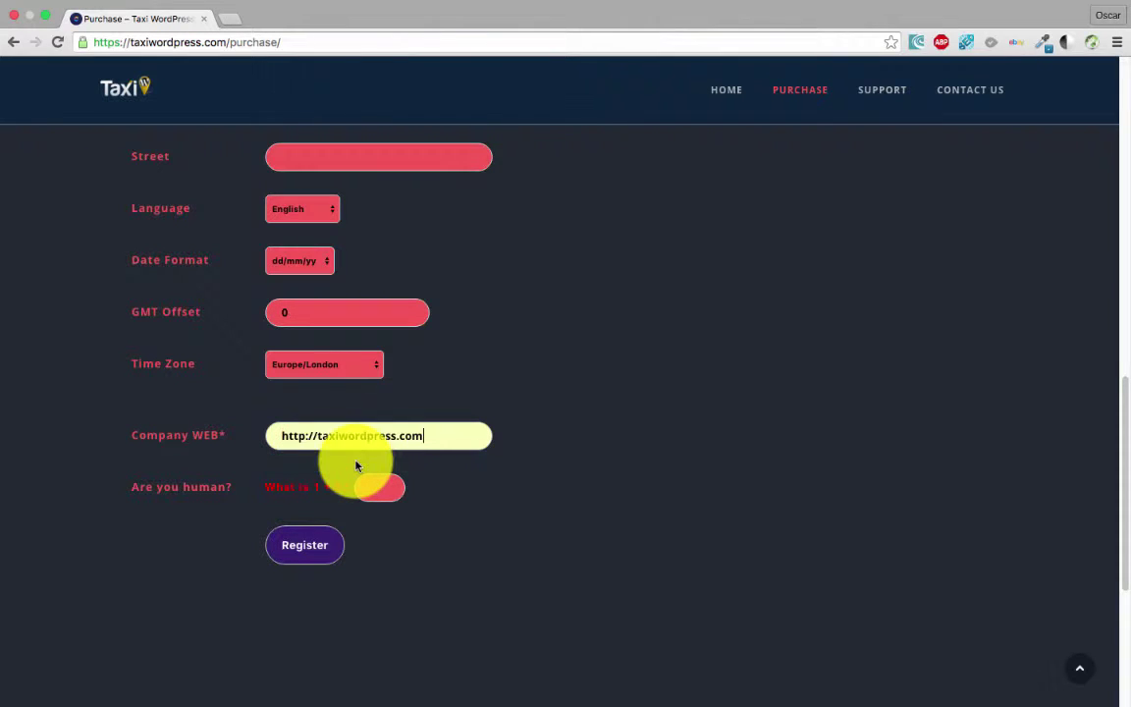
scroll(126, 505, down, 2)
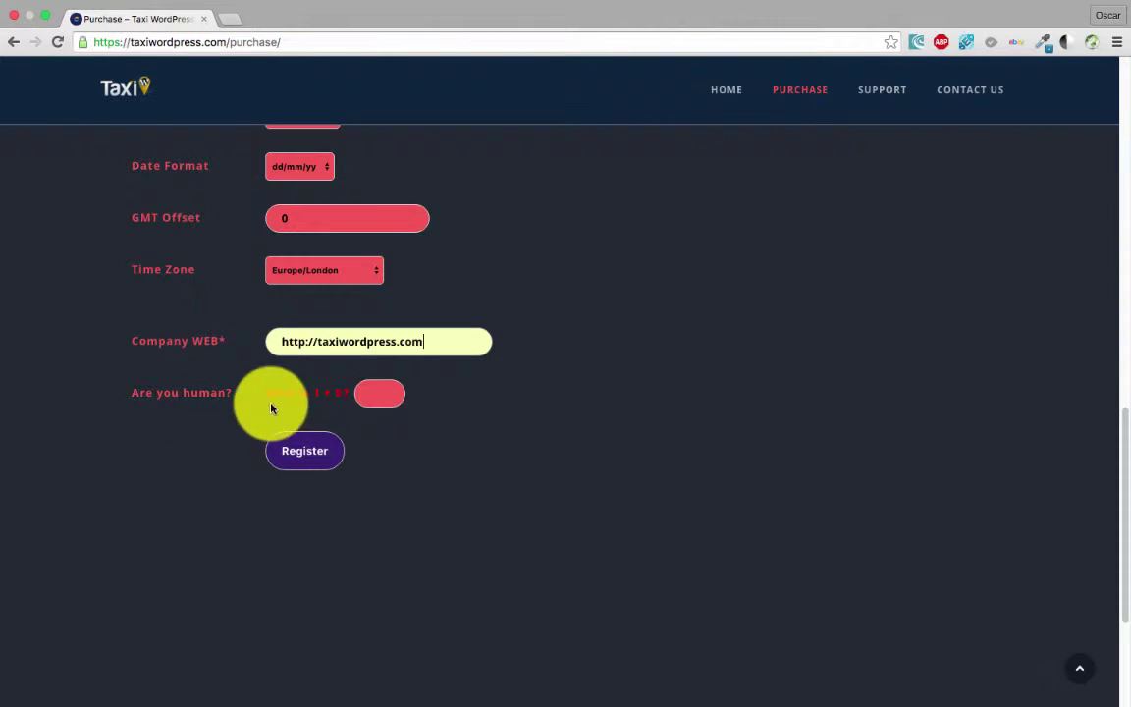
click(380, 396)
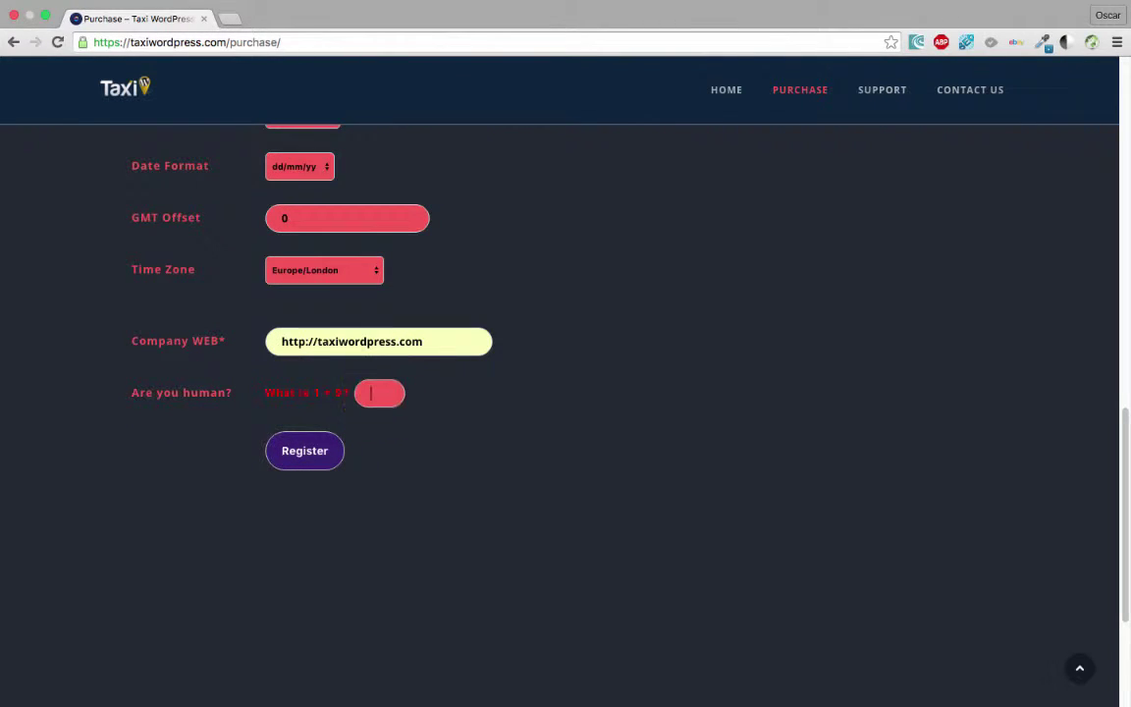
click(319, 462)
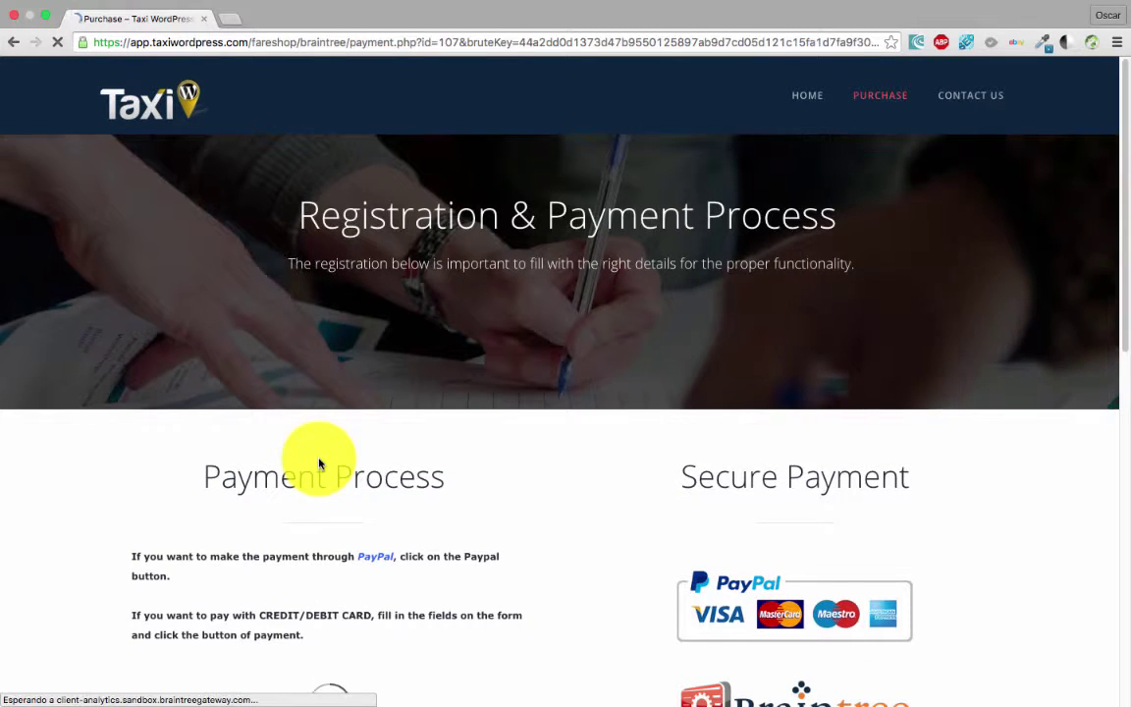
scroll(487, 556, down, 3)
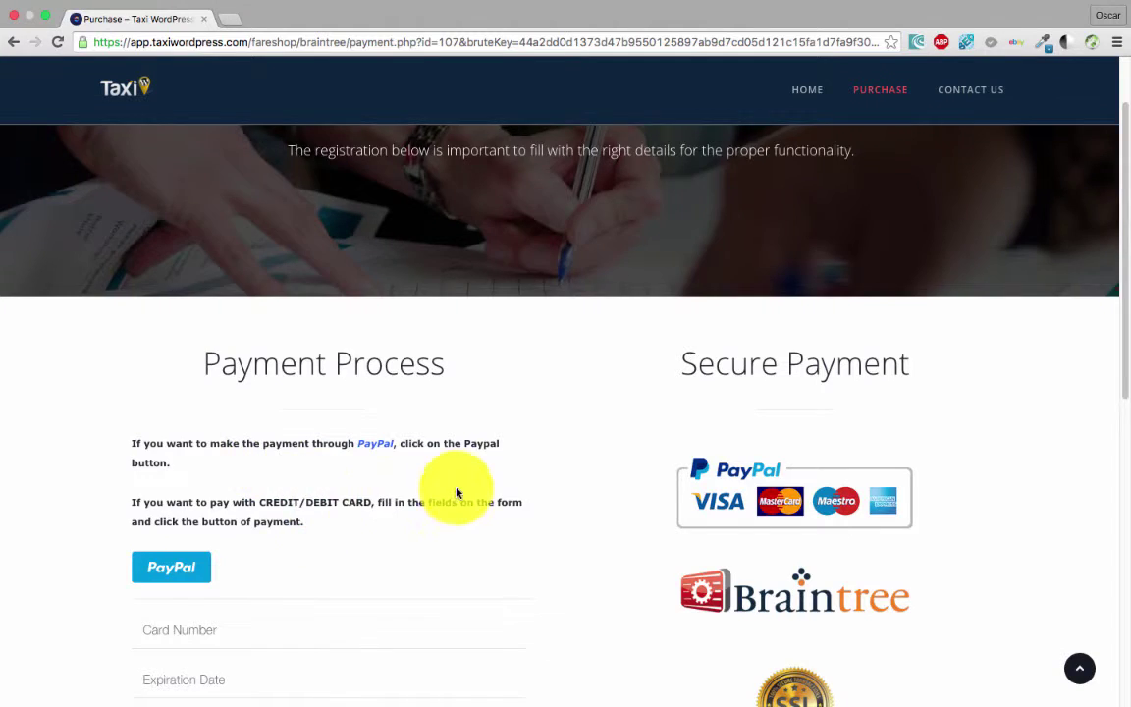
scroll(383, 422, down, 3)
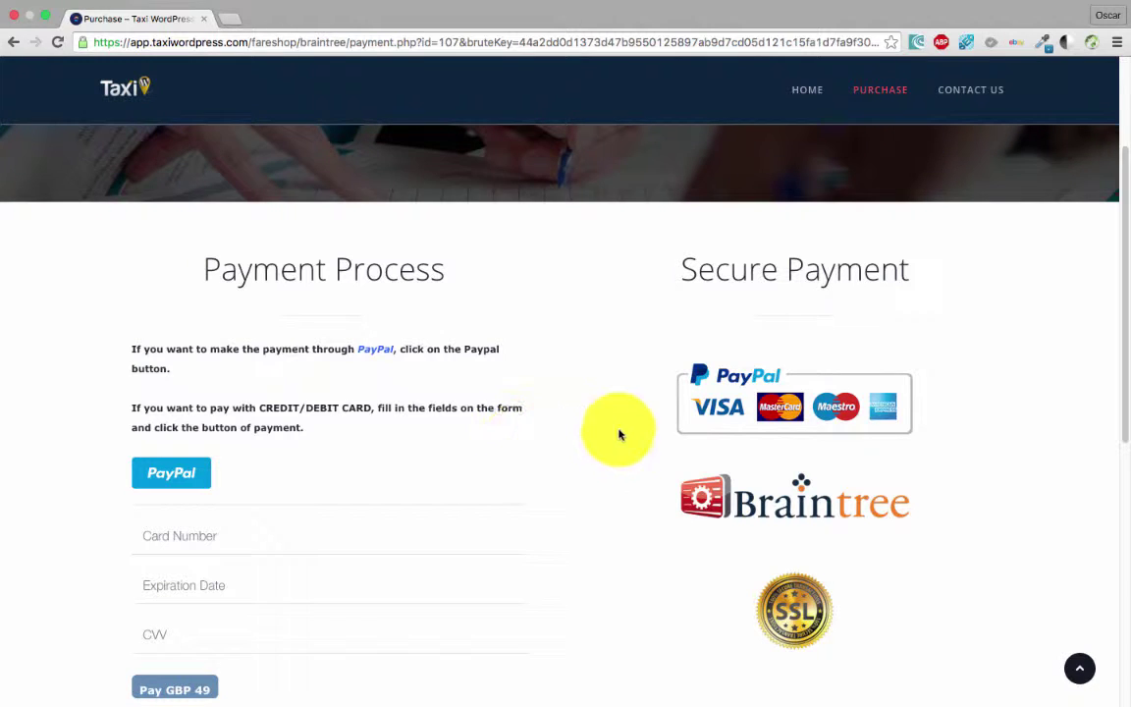
scroll(373, 393, down, 3)
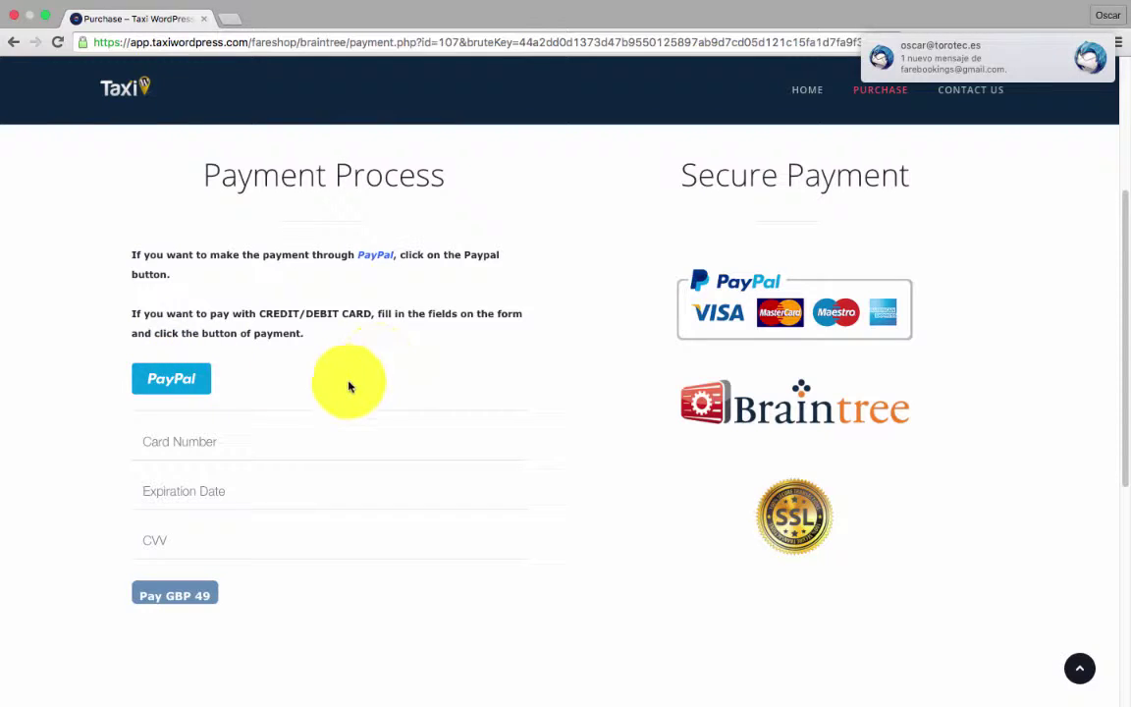
scroll(255, 334, down, 5)
scroll(216, 295, up, 2)
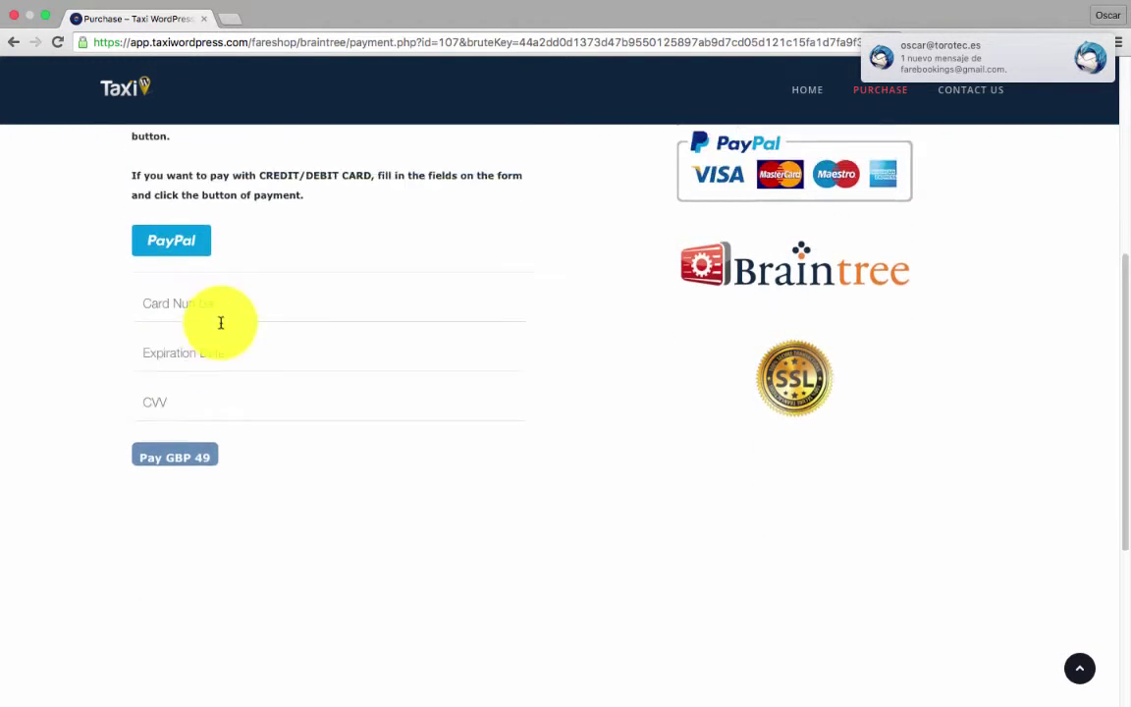
scroll(361, 472, up, 4)
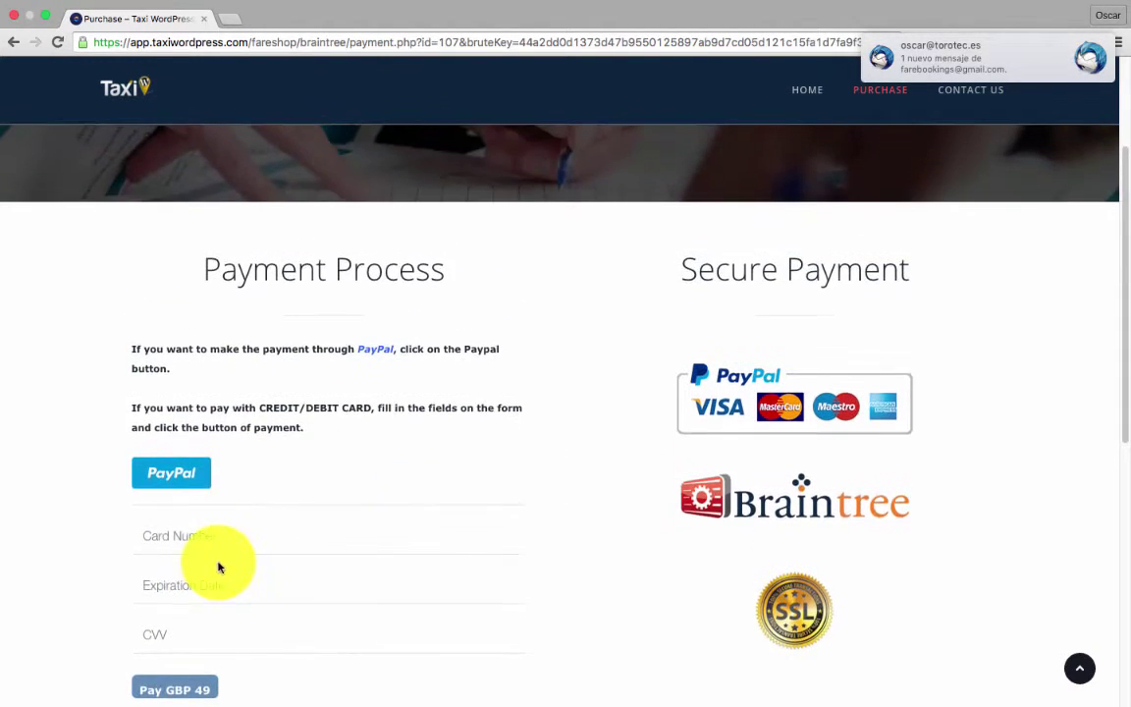
scroll(348, 496, up, 5)
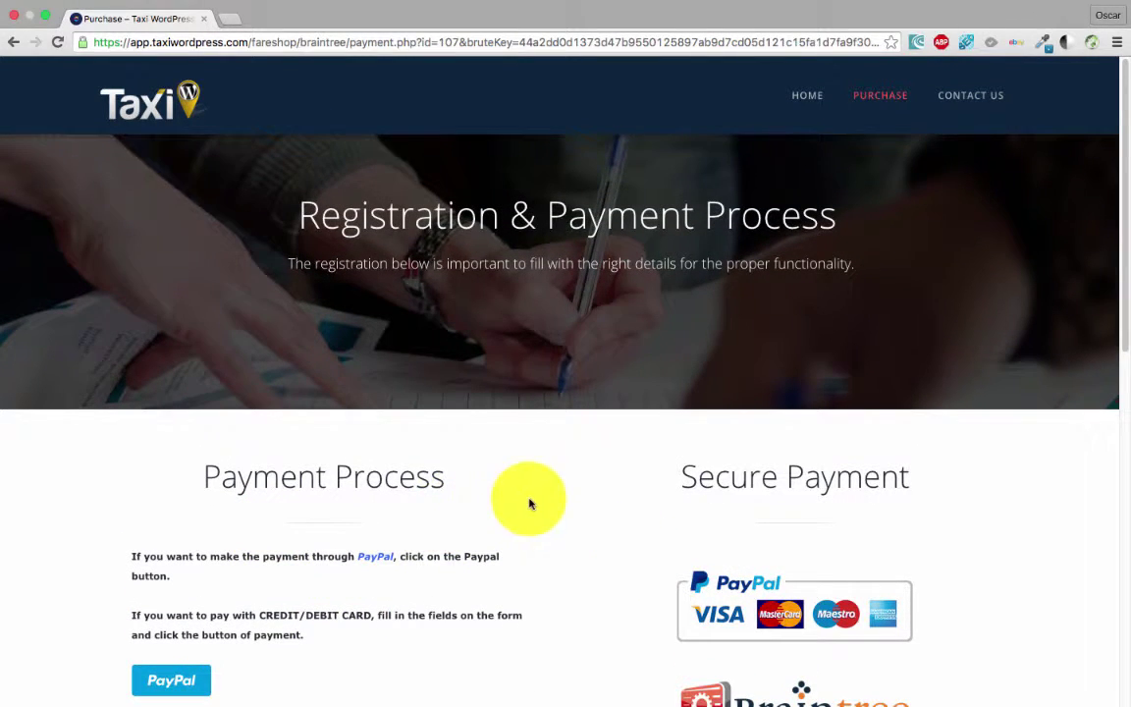
scroll(440, 502, down, 2)
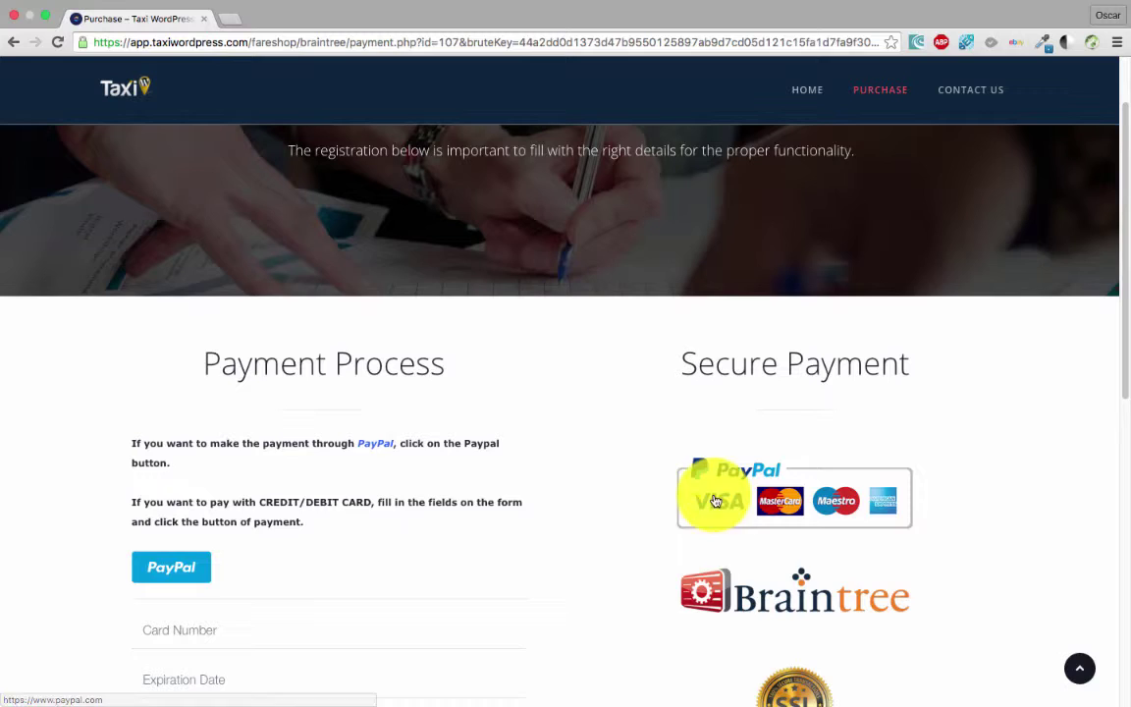
scroll(442, 462, up, 2)
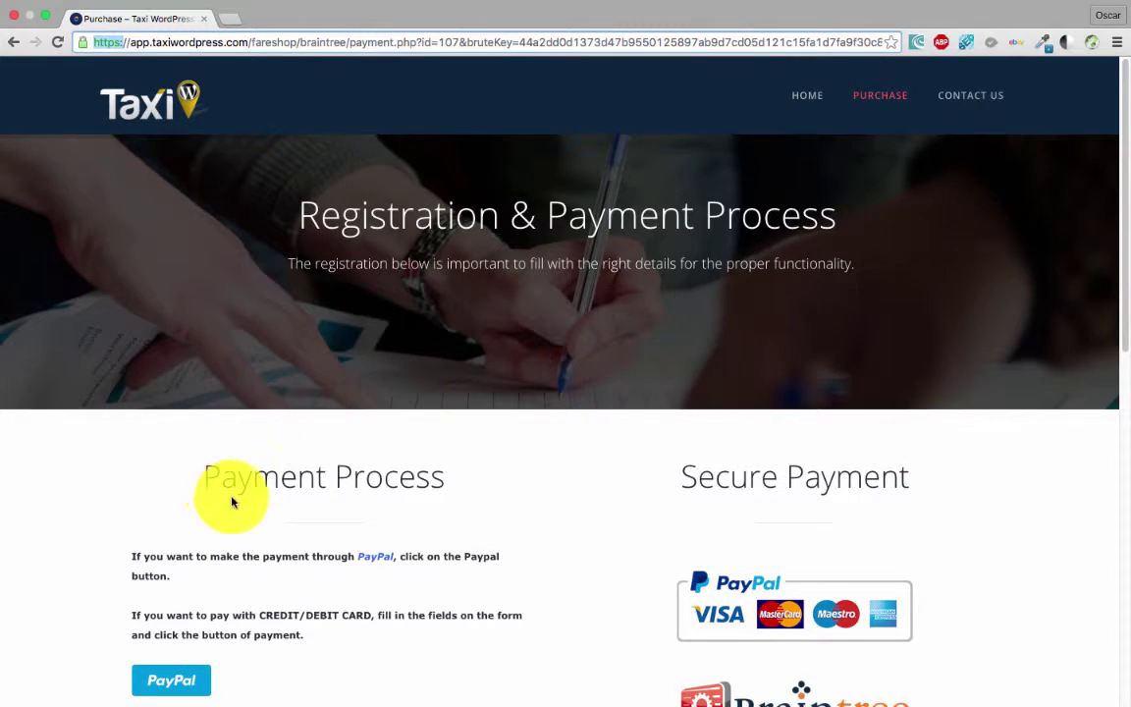
scroll(232, 502, down, 3)
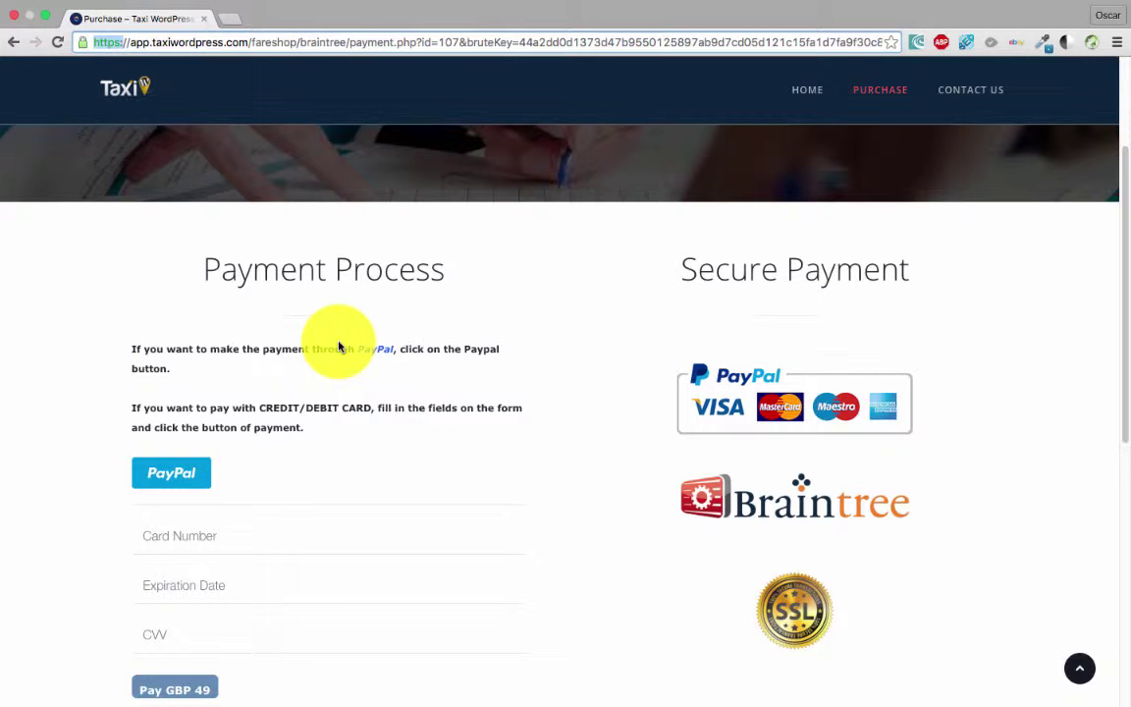
- Enter the test card number and an expiration date of 05/16
scroll(371, 530, down, 3)
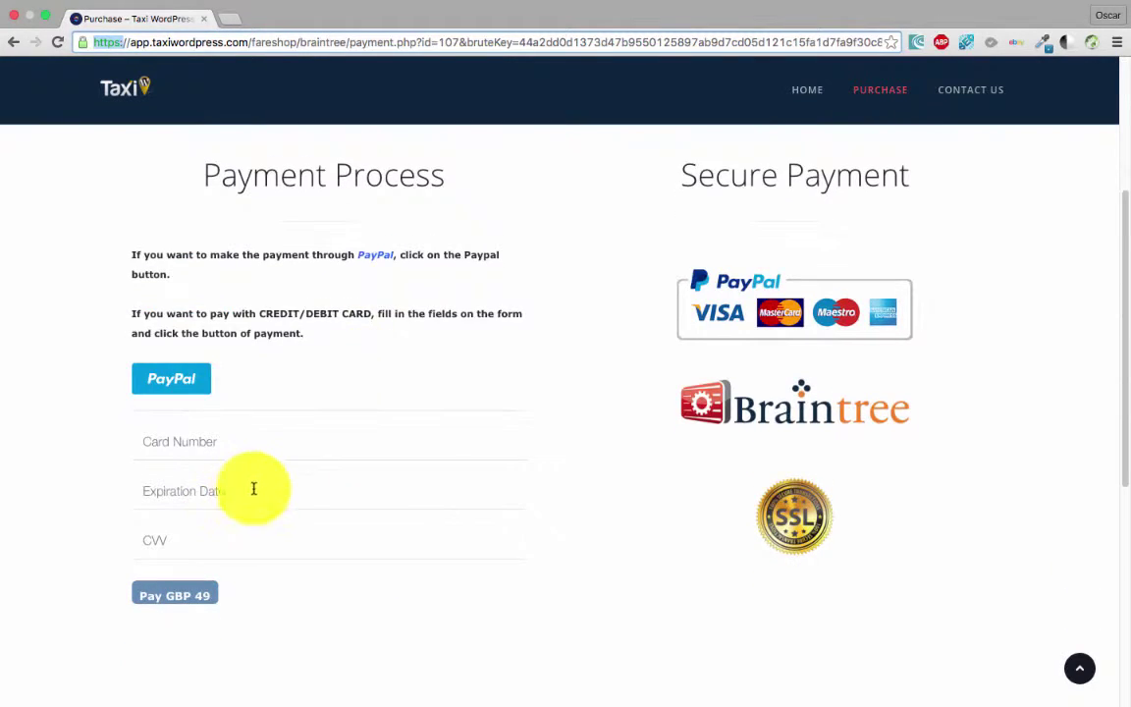
click(218, 351)
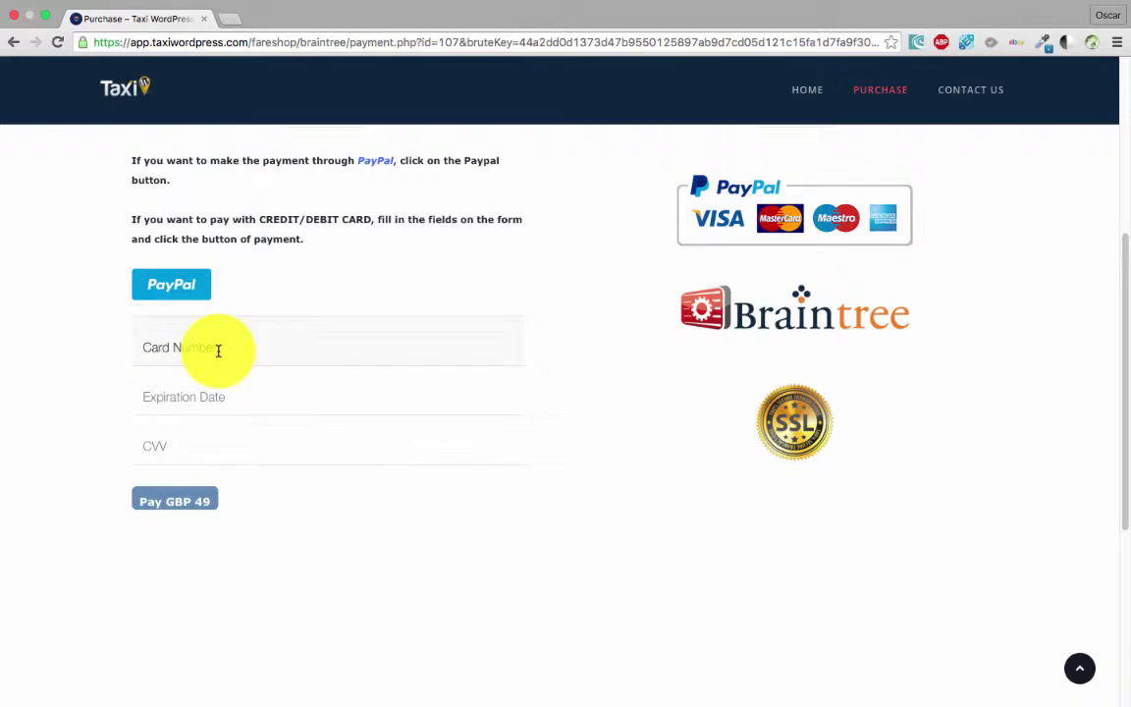
text(41)
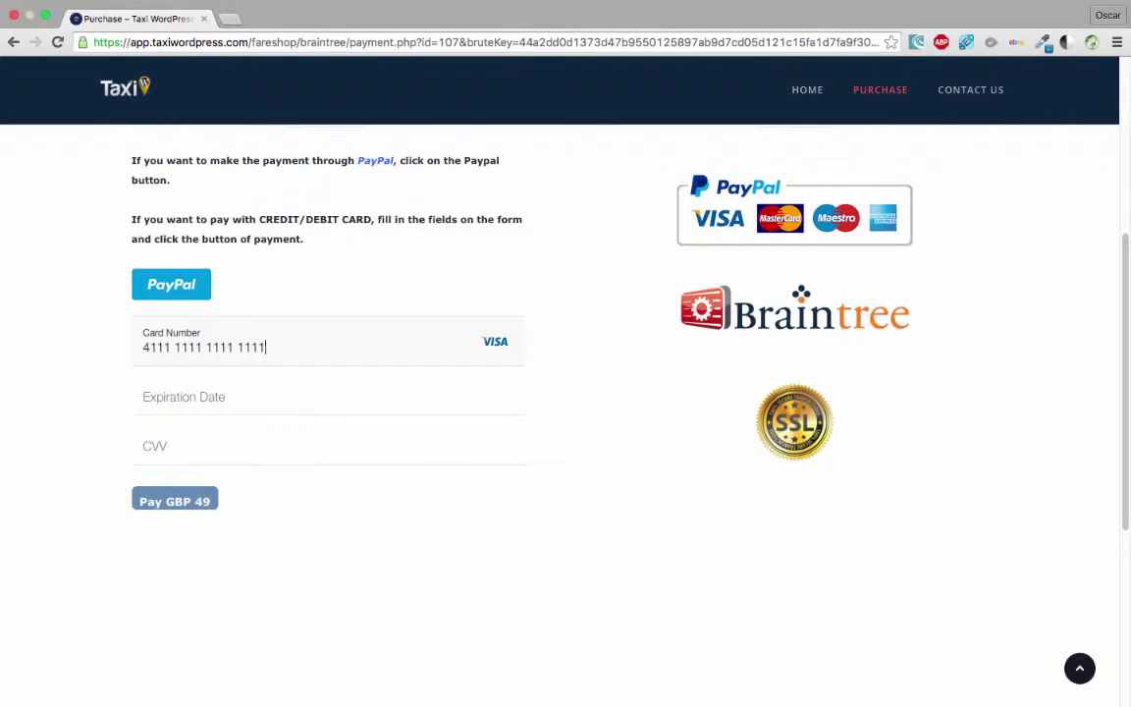
text(11 1111 1111 1111)
click(244, 397)
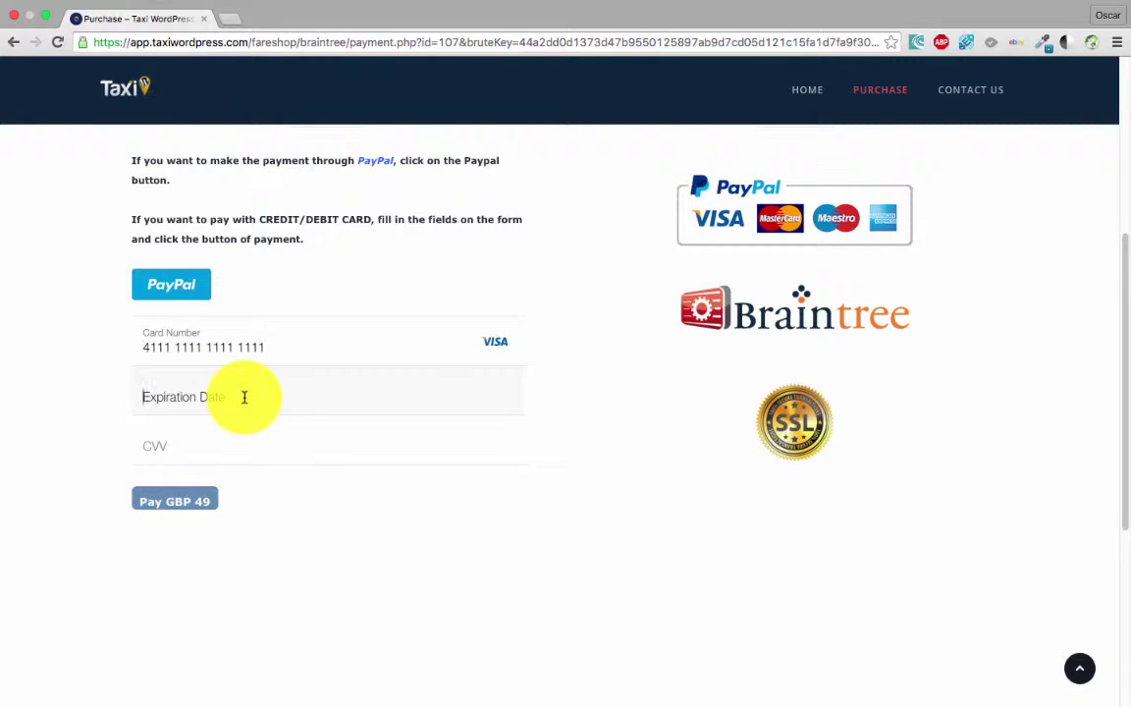
click(244, 397)
click(177, 420)
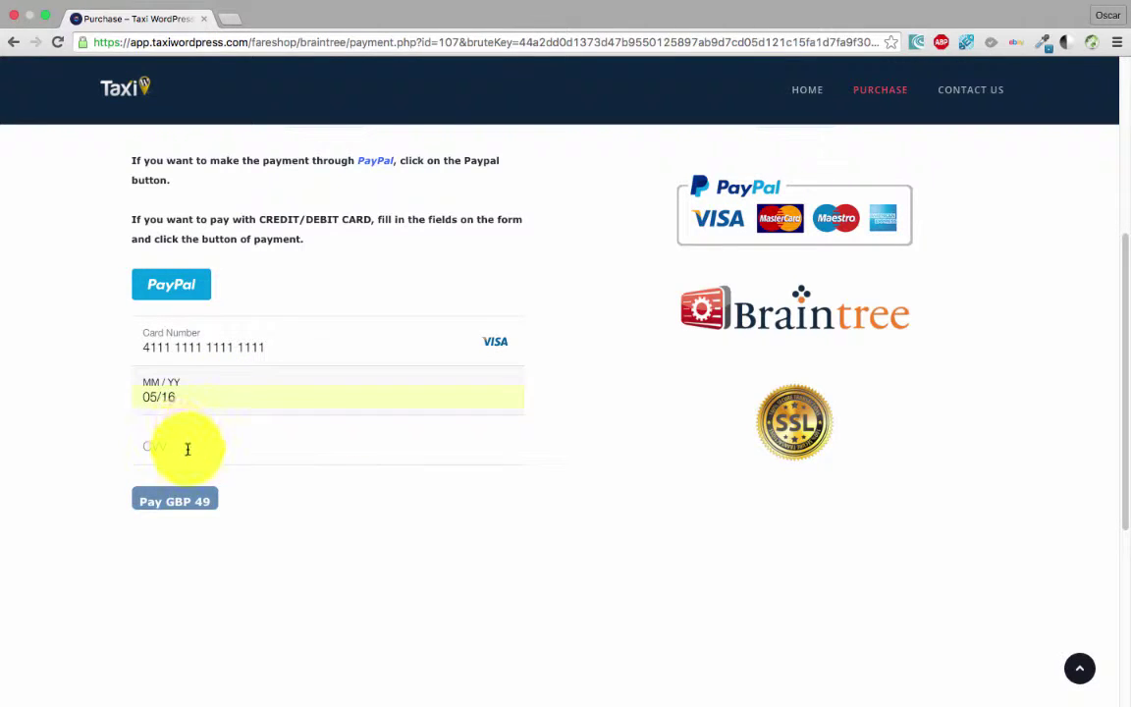
- Enter the card security code and submit the GBP 49 payment
scroll(246, 471, down, 4)
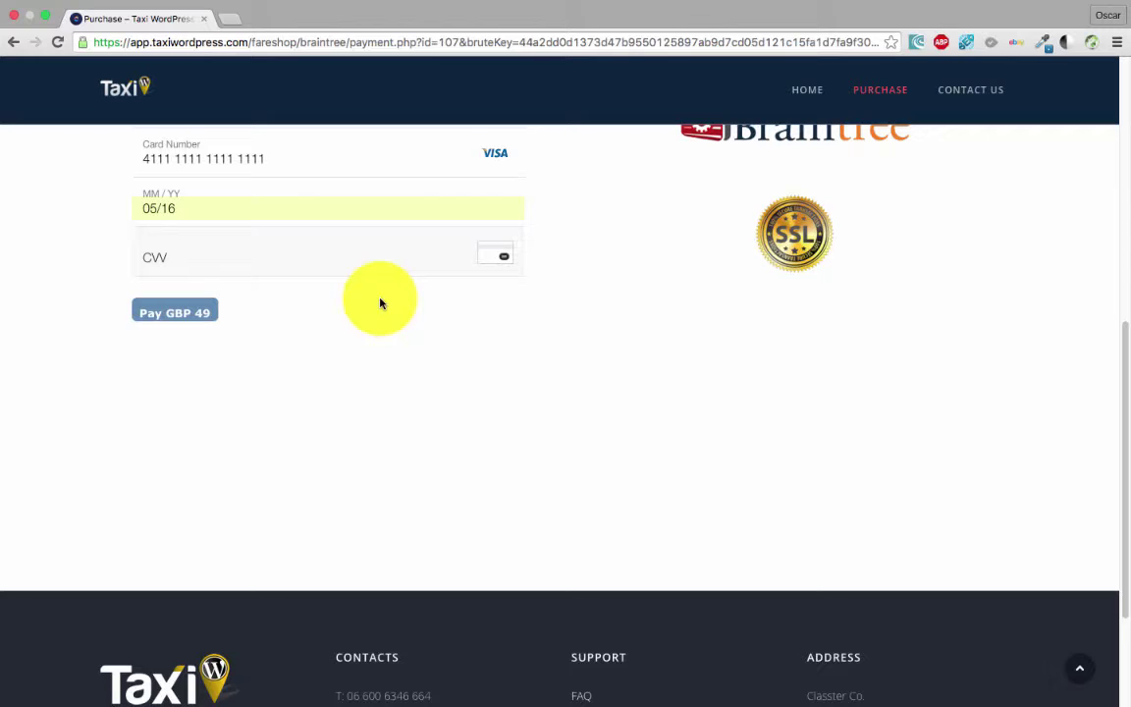
click(197, 257)
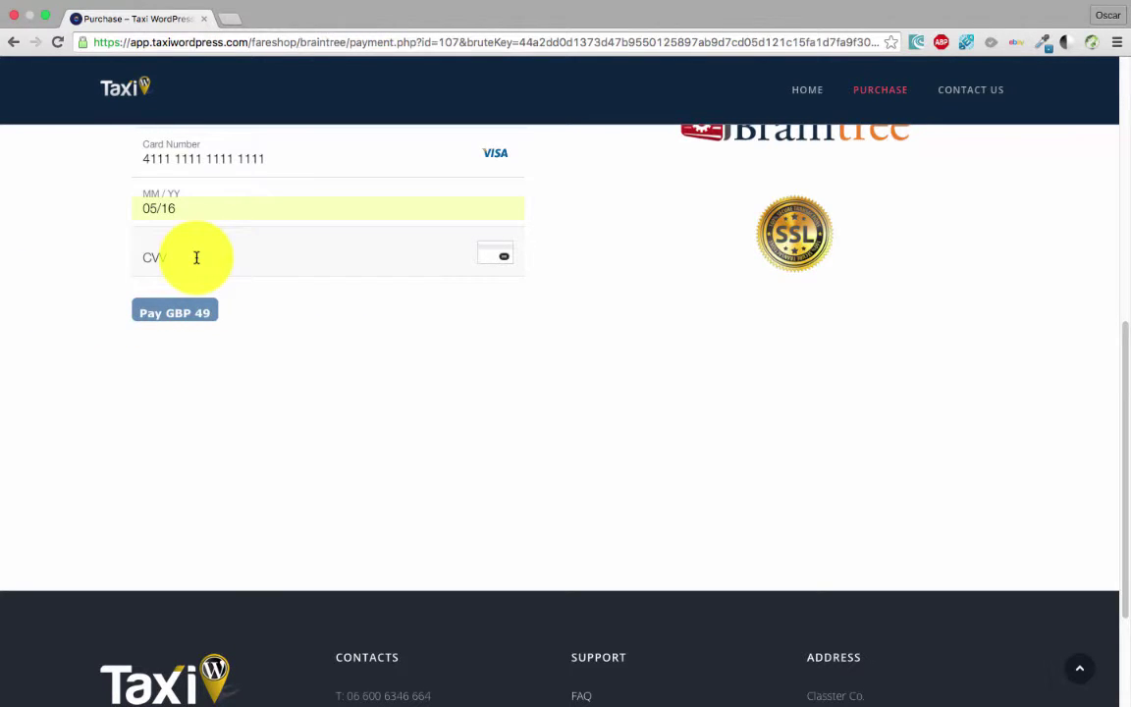
text(123)
scroll(296, 391, up, 3)
scroll(247, 452, up, 1)
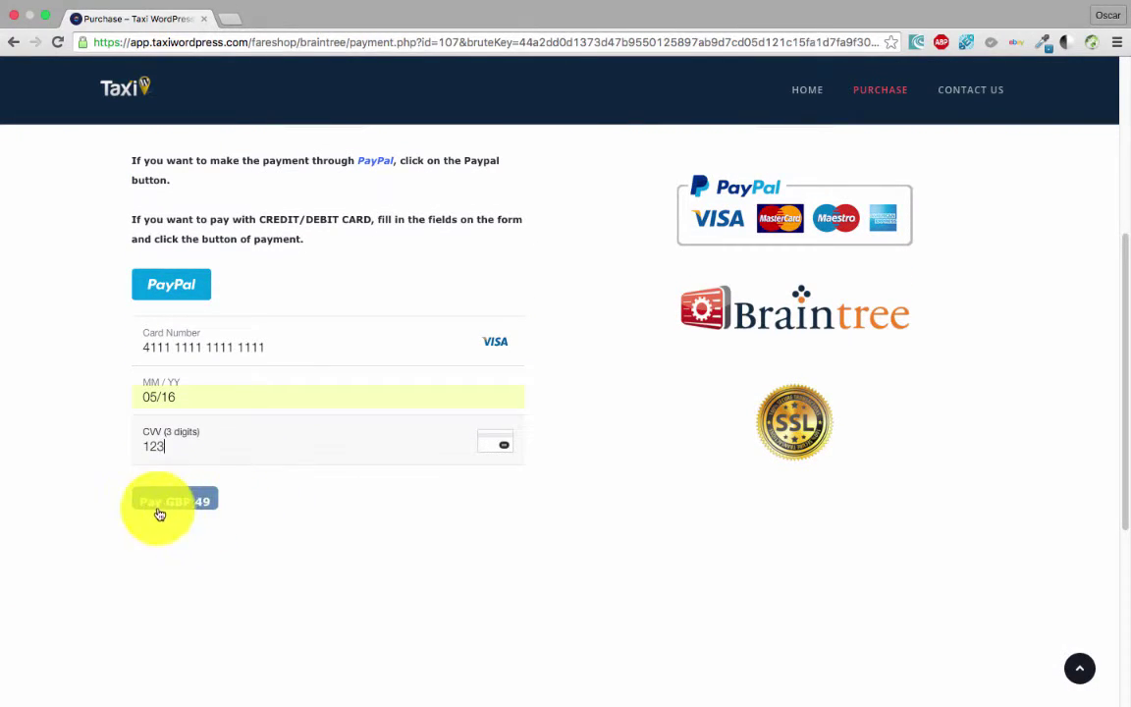
scroll(196, 550, up, 2)
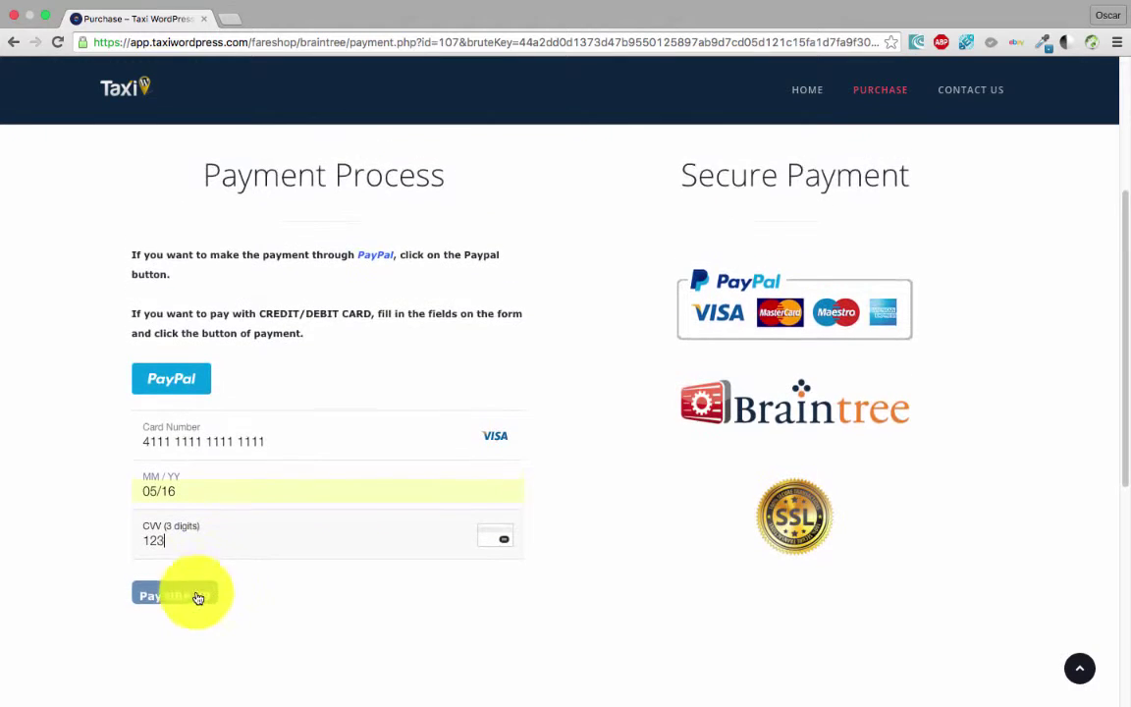
click(182, 596)
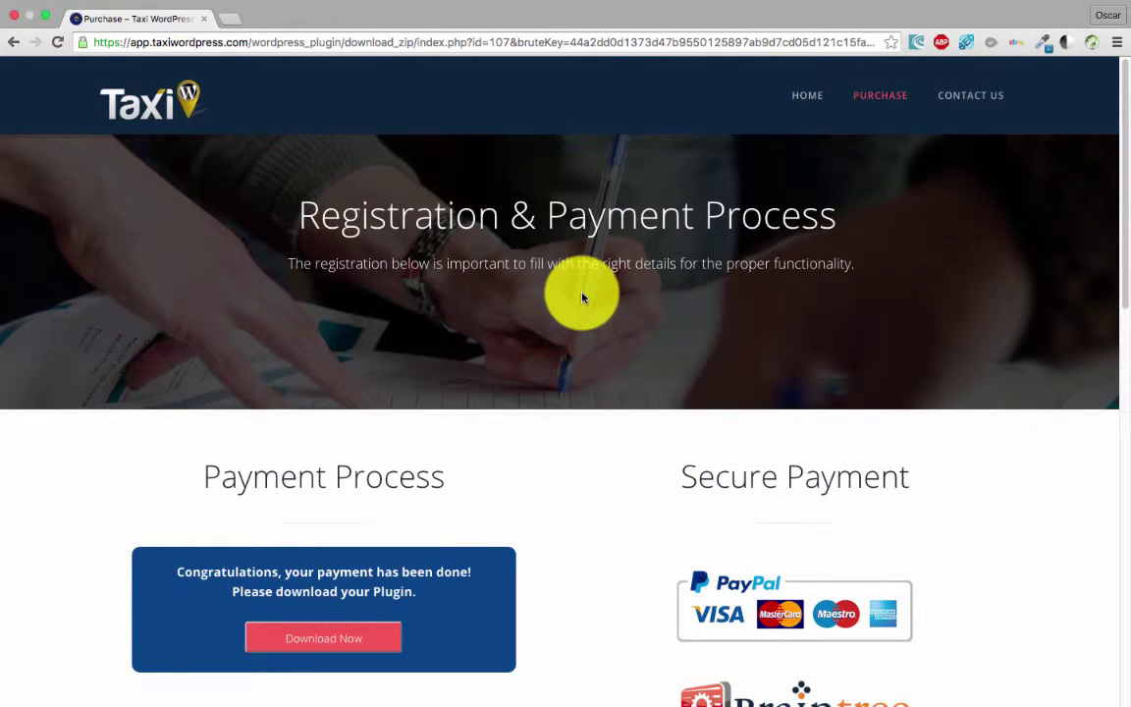
- Scroll the success page down to the Download Now button and Genuine Code box
scroll(526, 443, down, 3)
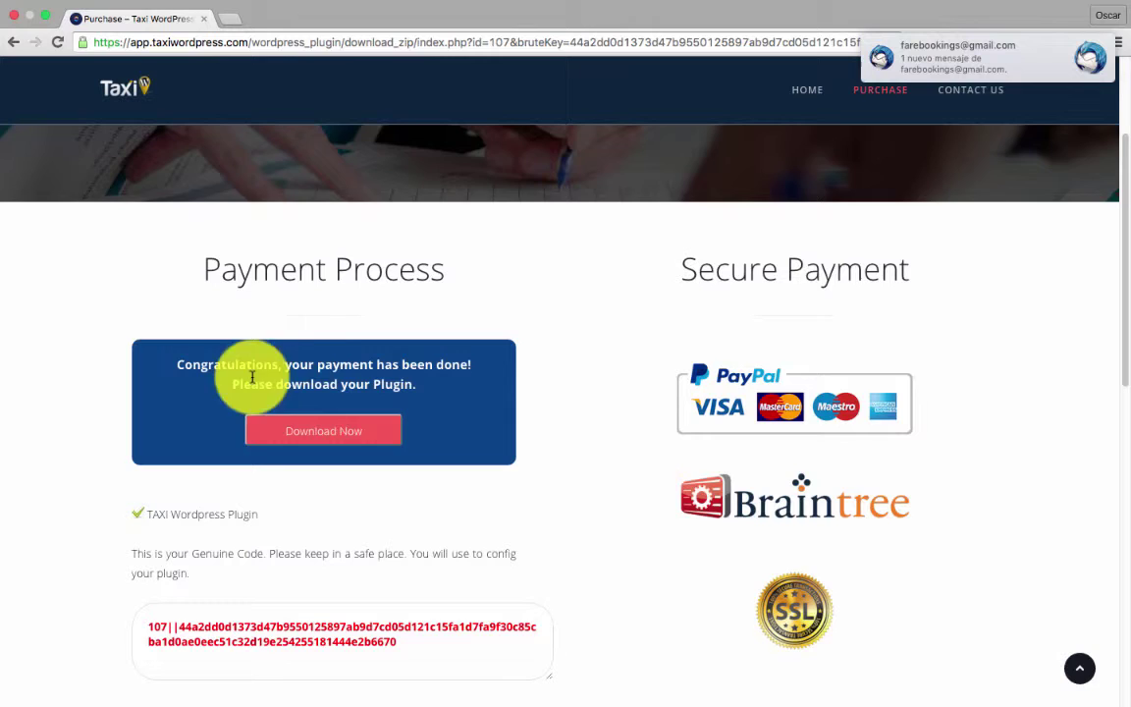
scroll(564, 413, down, 2)
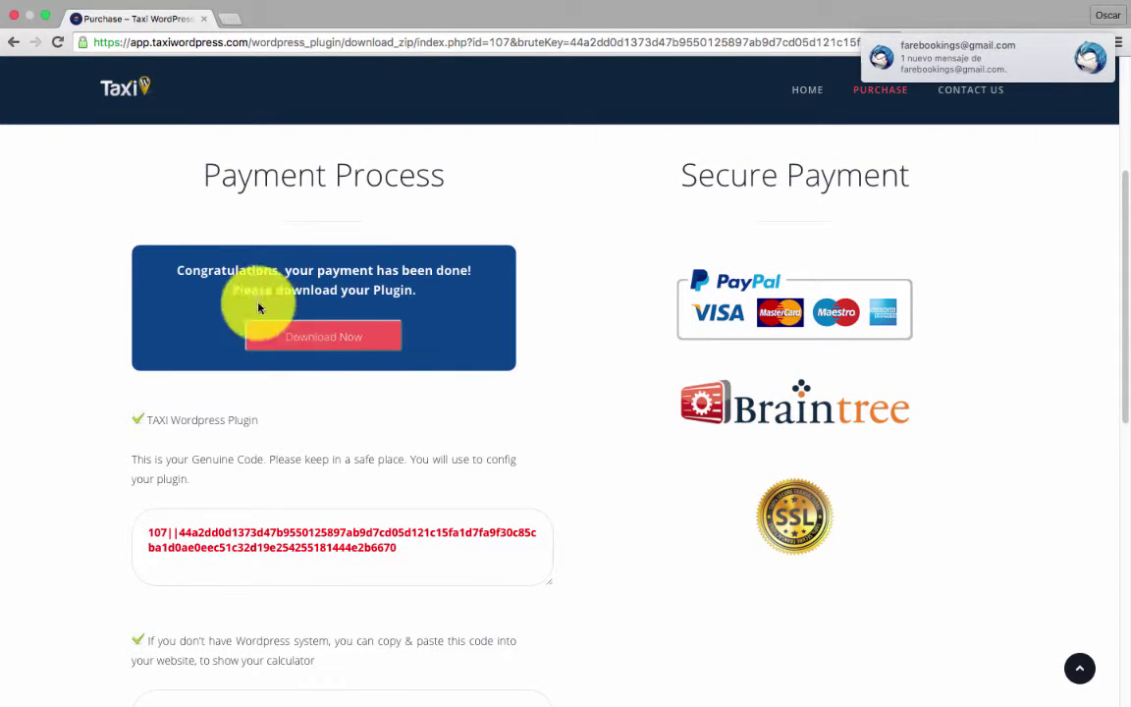
- Download the plugin zip into Escritorio's taxiwordpress.com folder
click(378, 346)
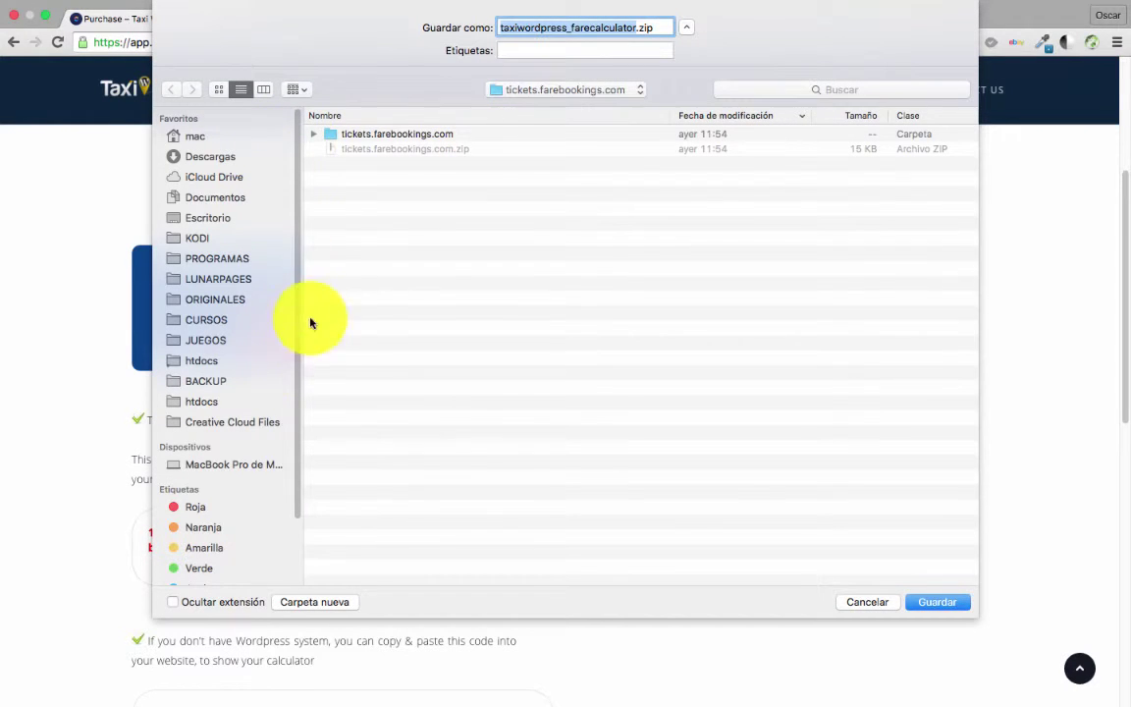
click(209, 222)
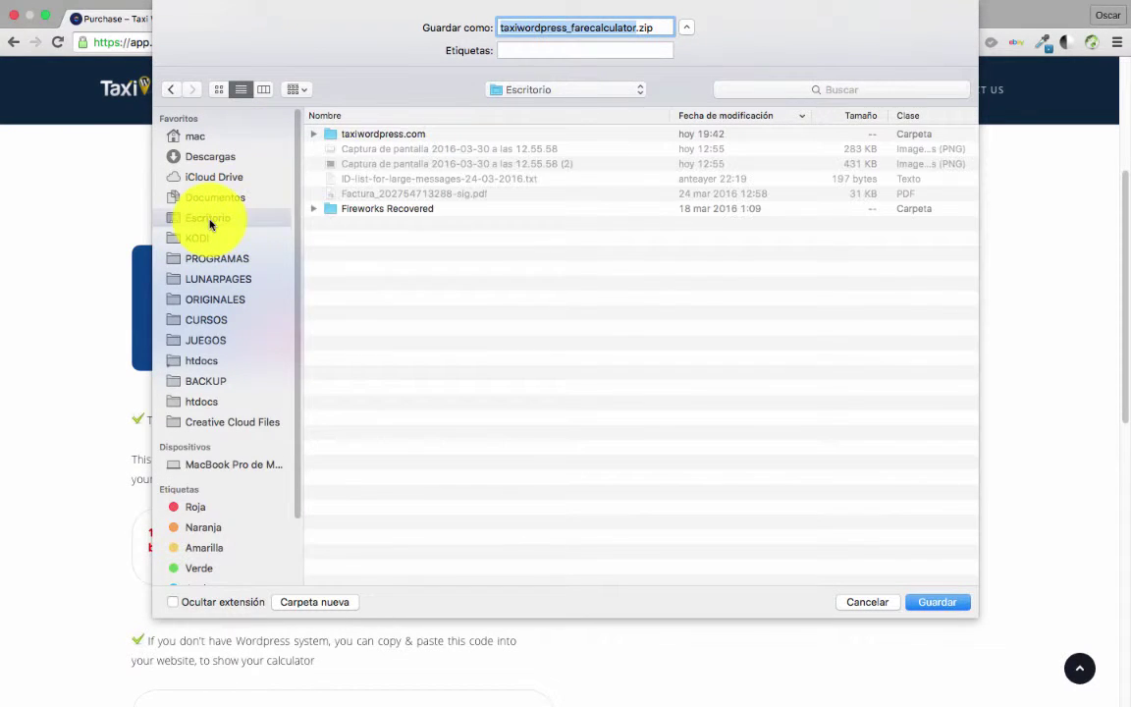
double_click(363, 133)
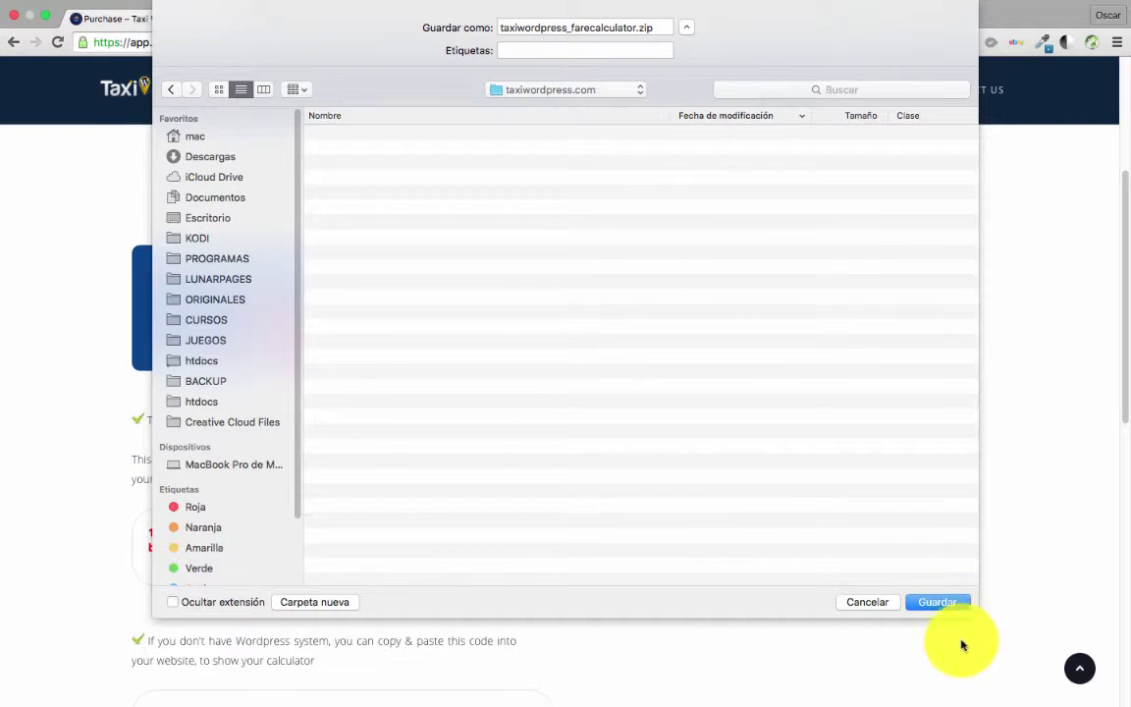
click(945, 603)
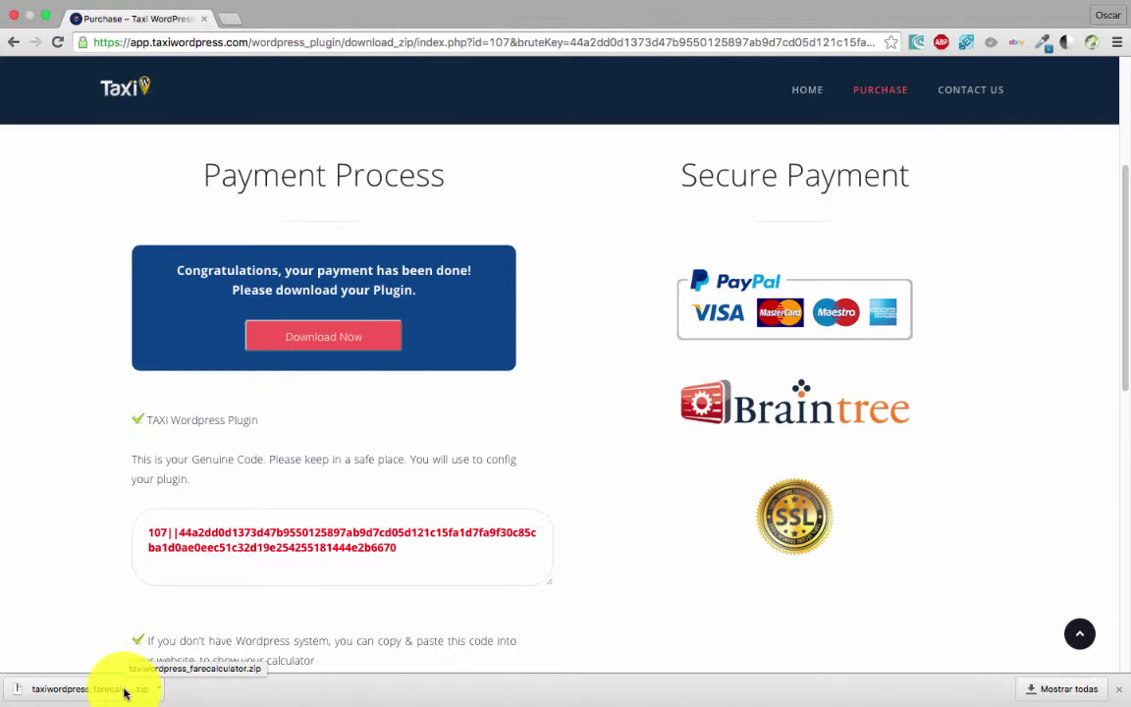
- Highlight the Genuine Code text, then the calculator iframe embed code below it
scroll(101, 515, down, 4)
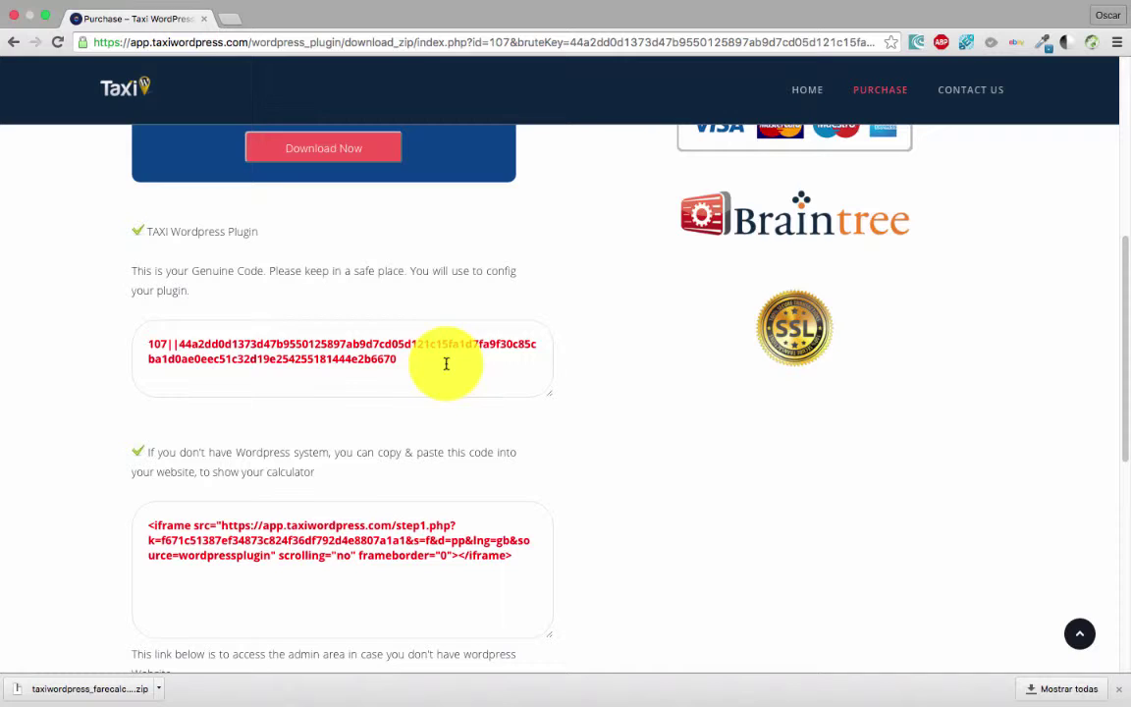
drag(150, 342, 394, 374)
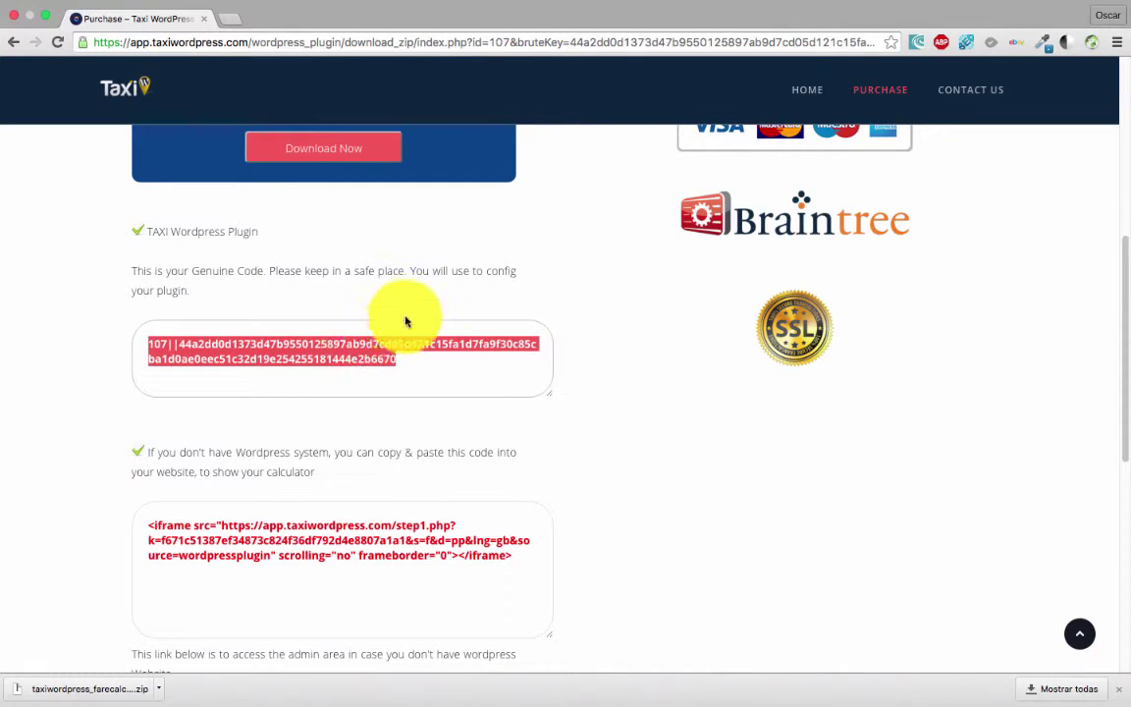
scroll(306, 420, down, 2)
scroll(306, 421, down, 1)
drag(509, 461, 141, 420)
scroll(93, 397, down, 2)
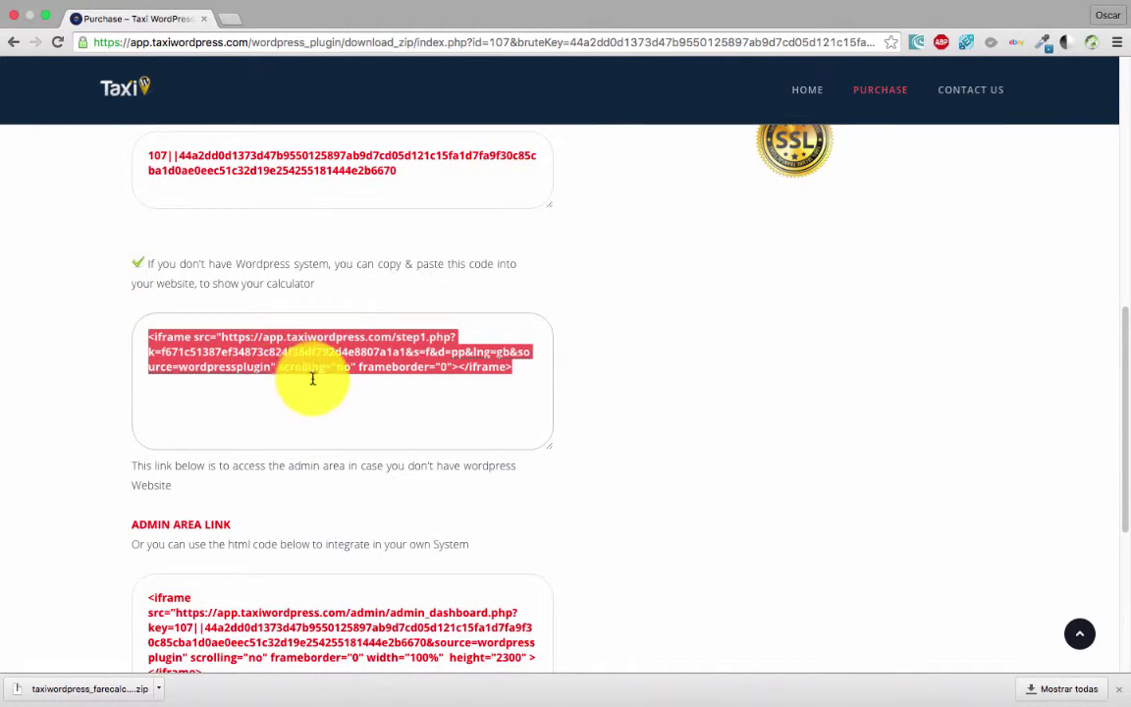
scroll(320, 432, down, 2)
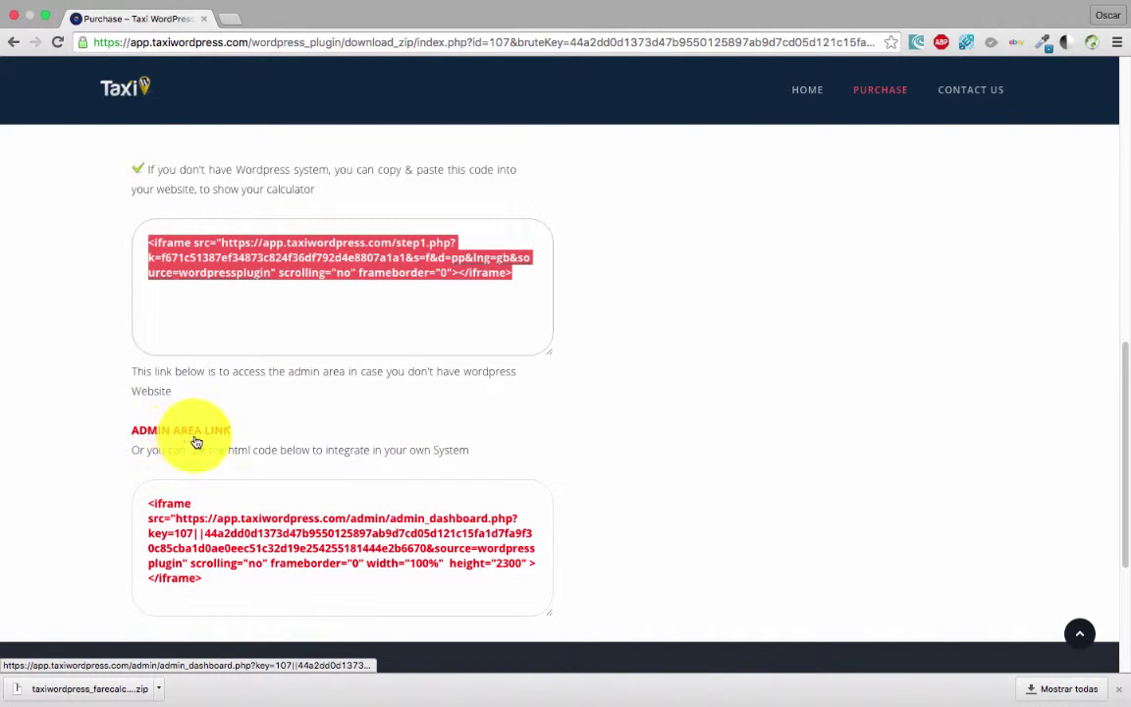
- Open ADMIN AREA LINK in a new tab and view its empty Your Bookings list
right_click(187, 439)
click(212, 438)
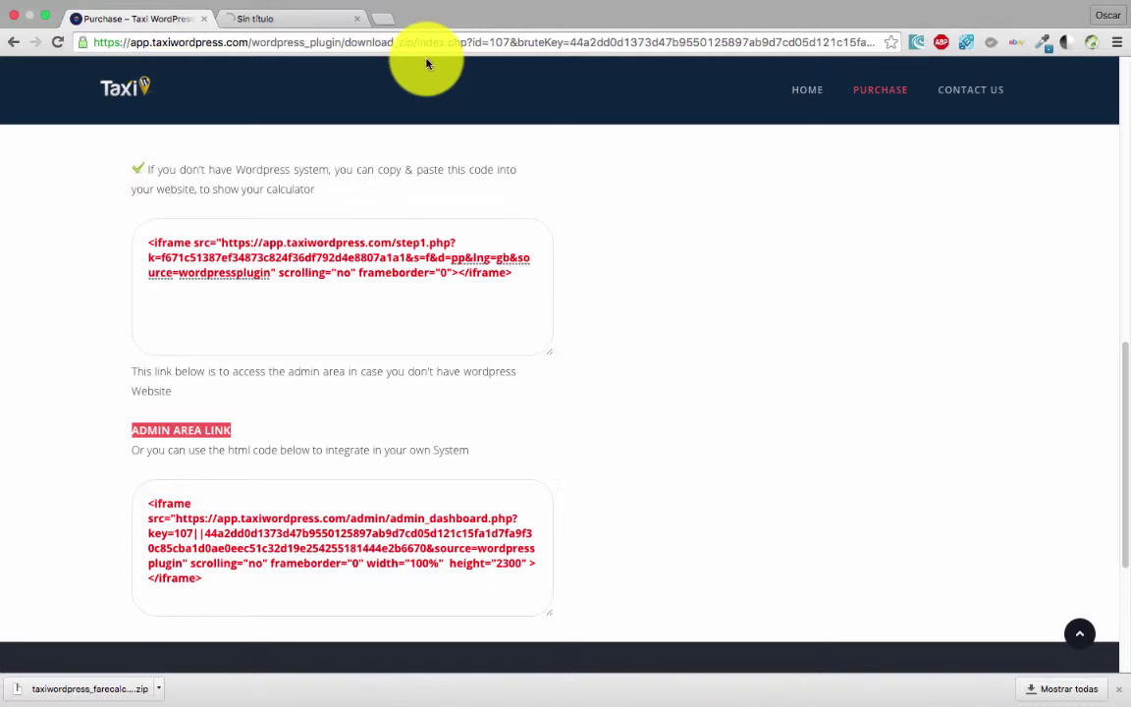
click(273, 20)
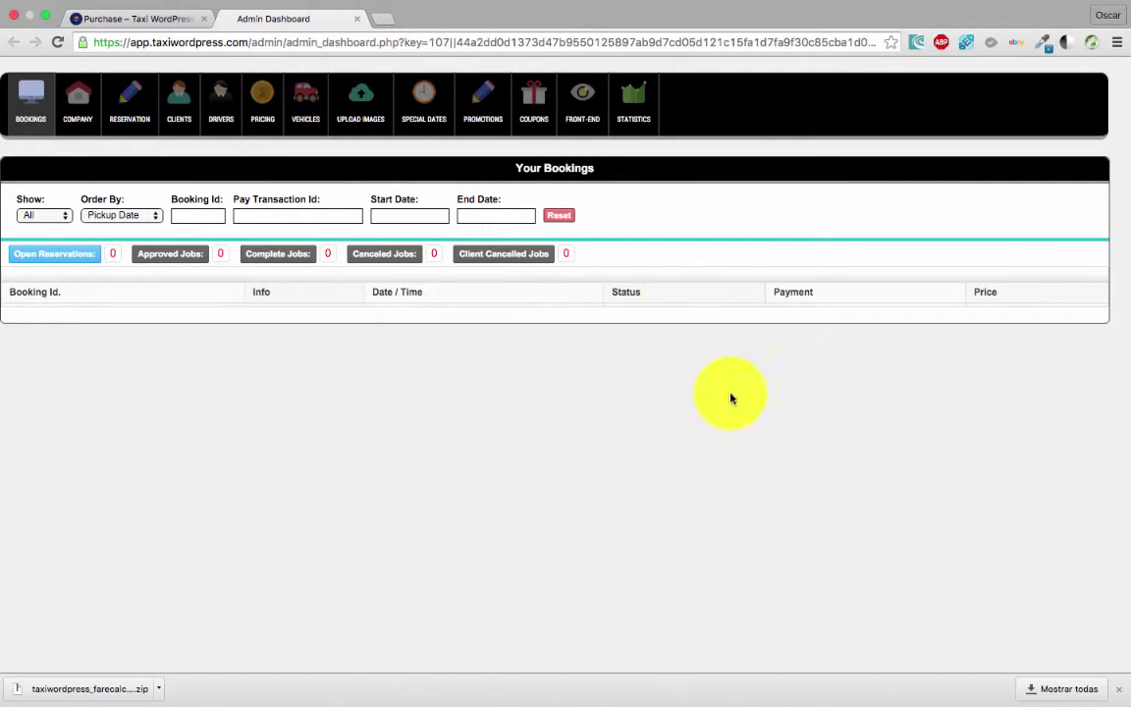
- Back on the Purchase tab, highlight the admin area iframe code and scroll to the top
click(140, 21)
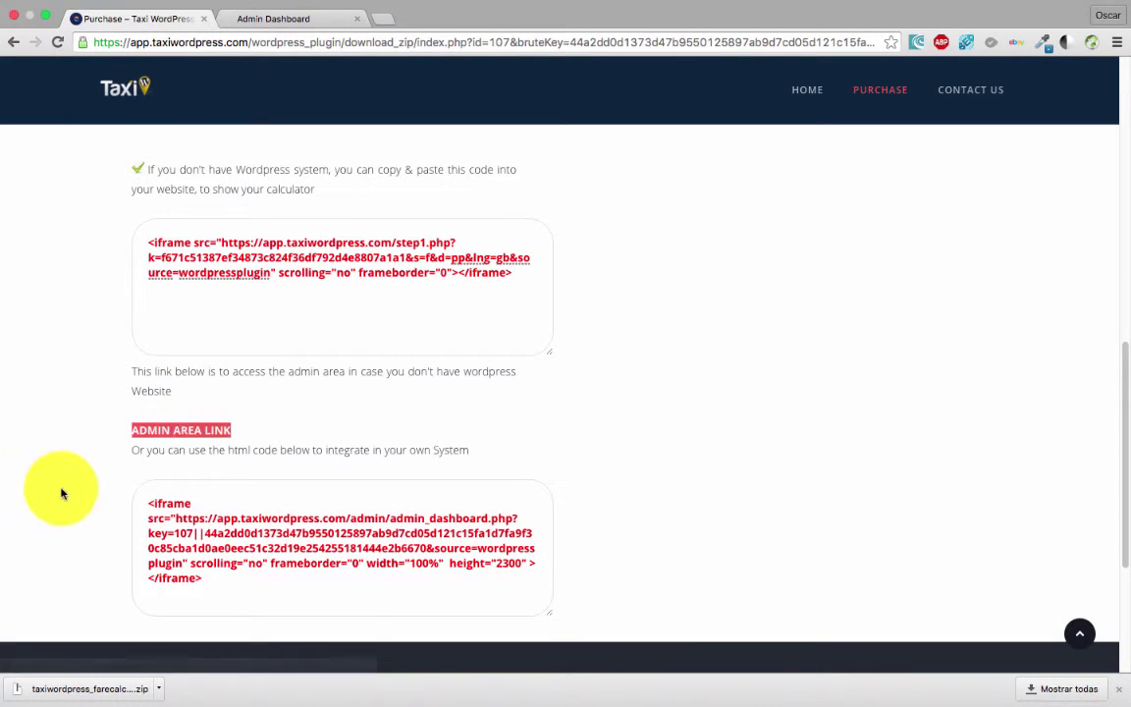
scroll(59, 491, down, 2)
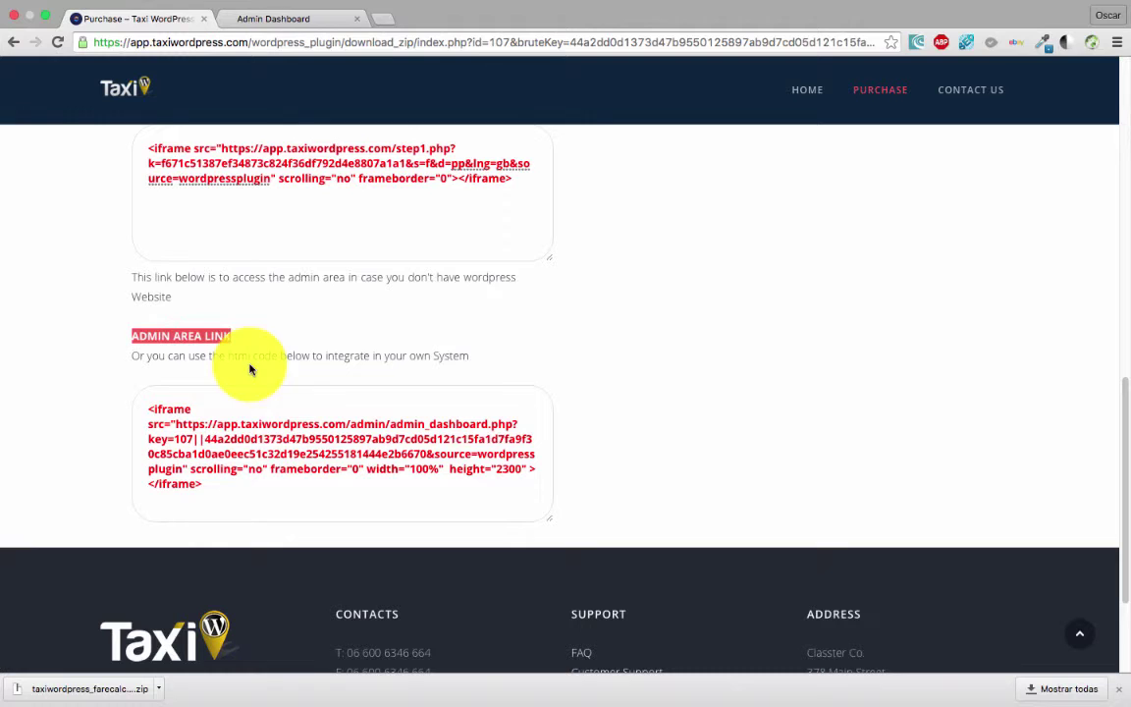
drag(151, 409, 254, 480)
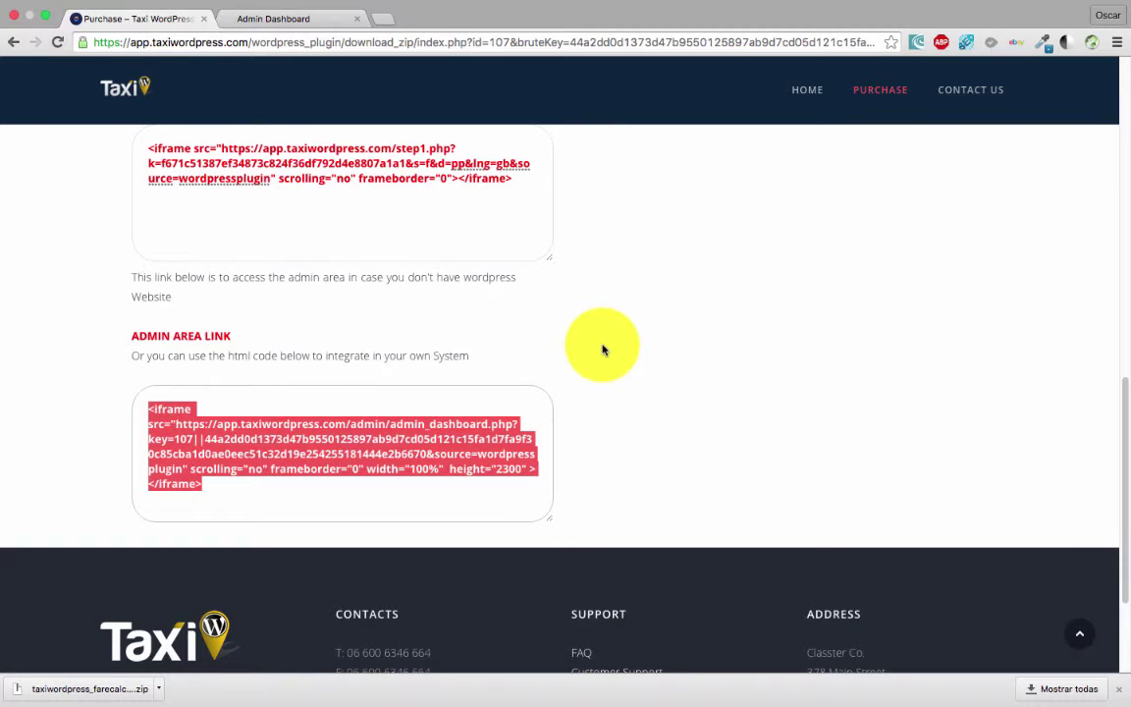
scroll(603, 352, up, 10)
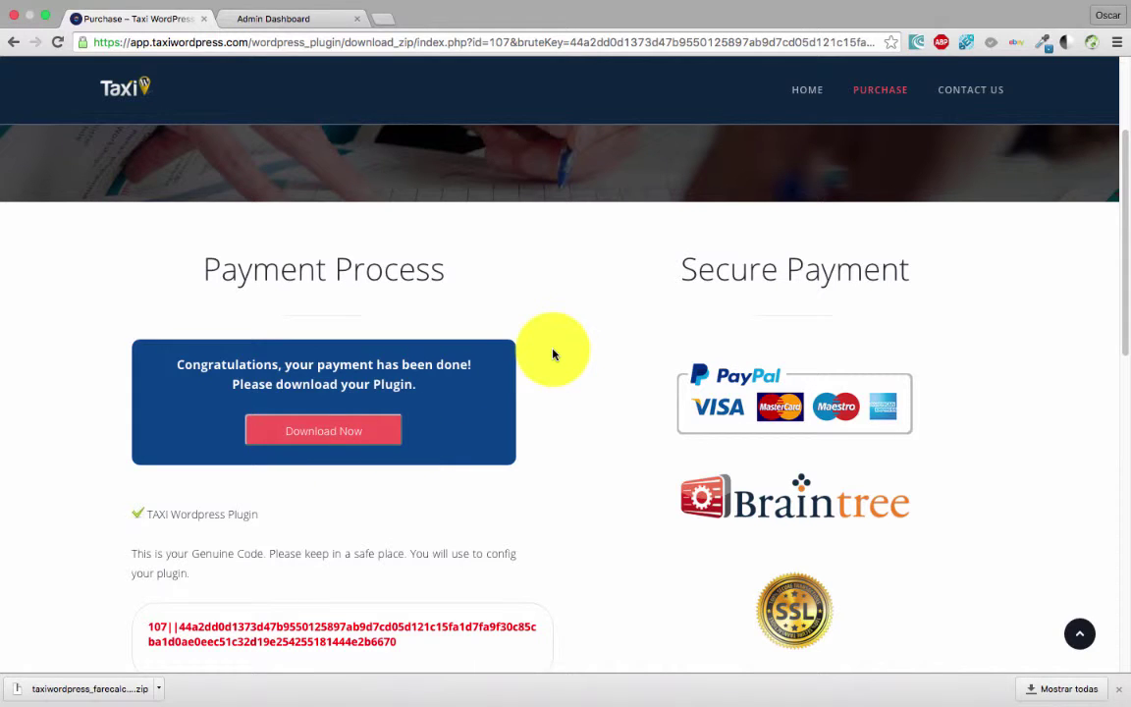
scroll(553, 354, up, 3)
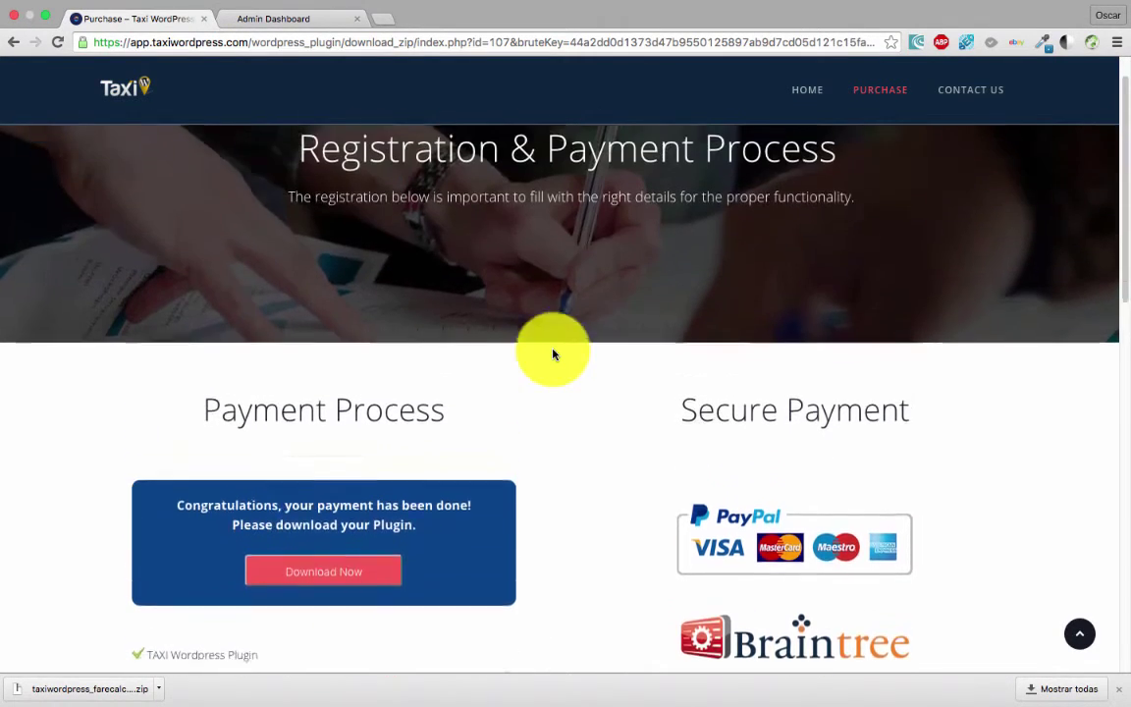